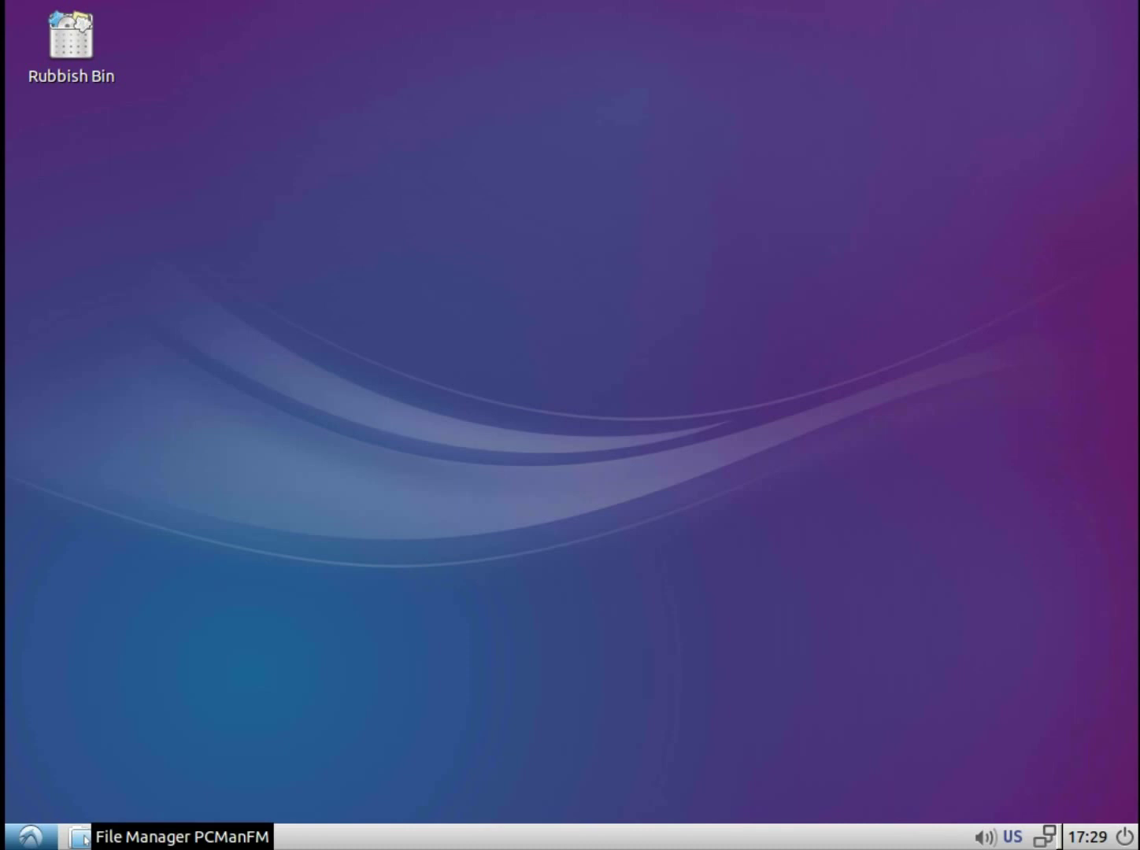
# Step: Open a terminal in the oommf folder inside Downloads and move its window toward the middle of the desktop
pyautogui.click(81, 838)
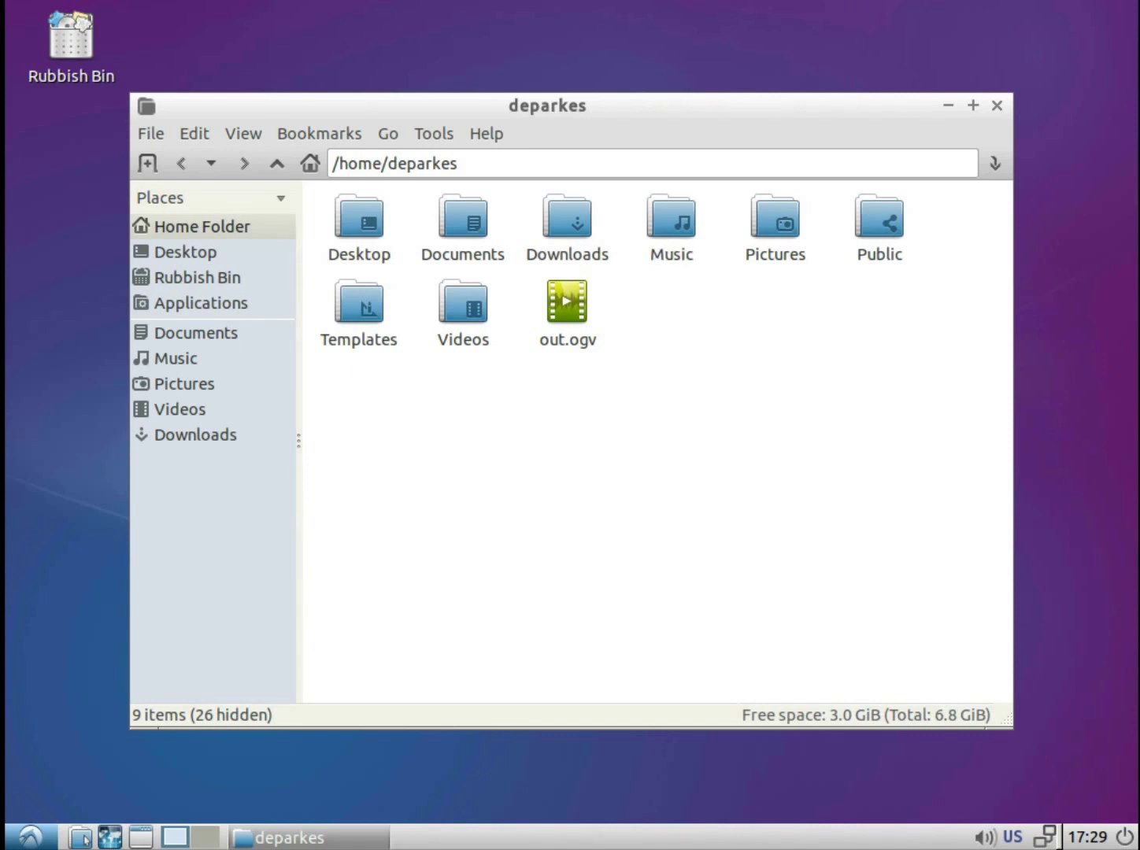
pyautogui.doubleClick(567, 227)
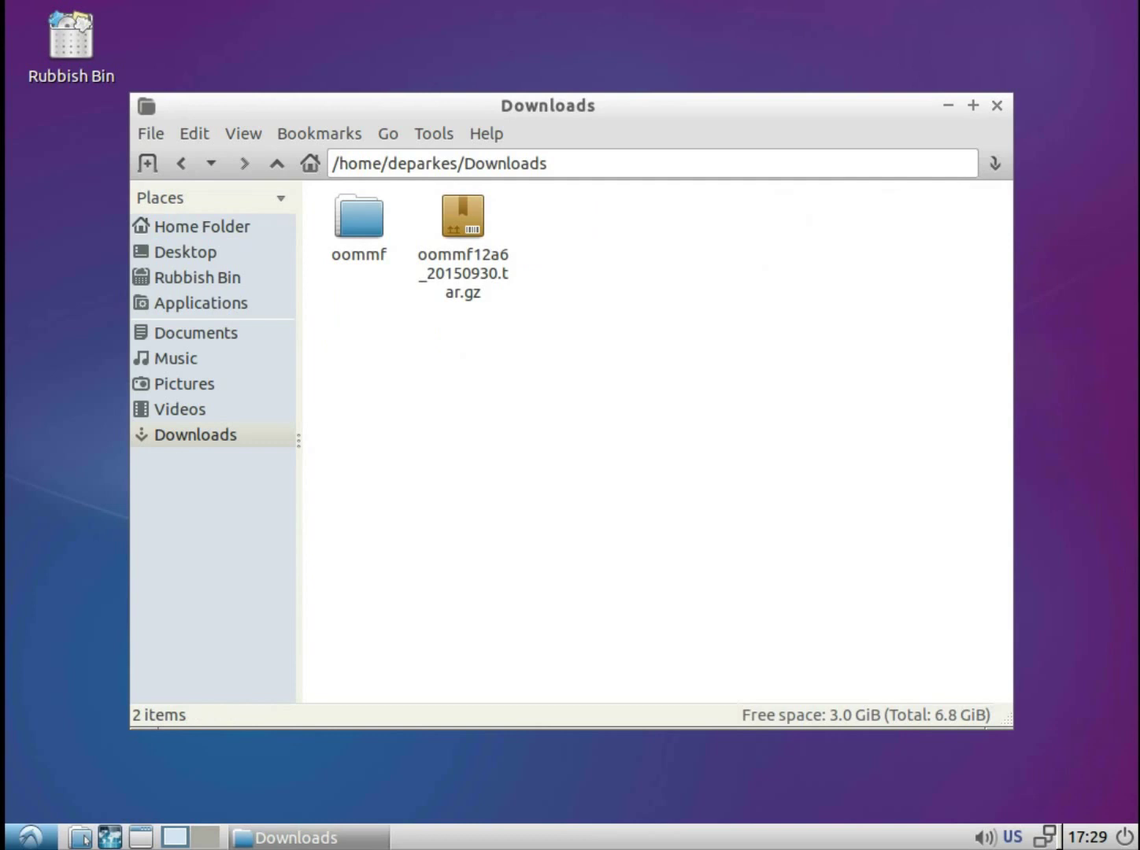
pyautogui.click(371, 207)
pyautogui.rightClick(371, 207)
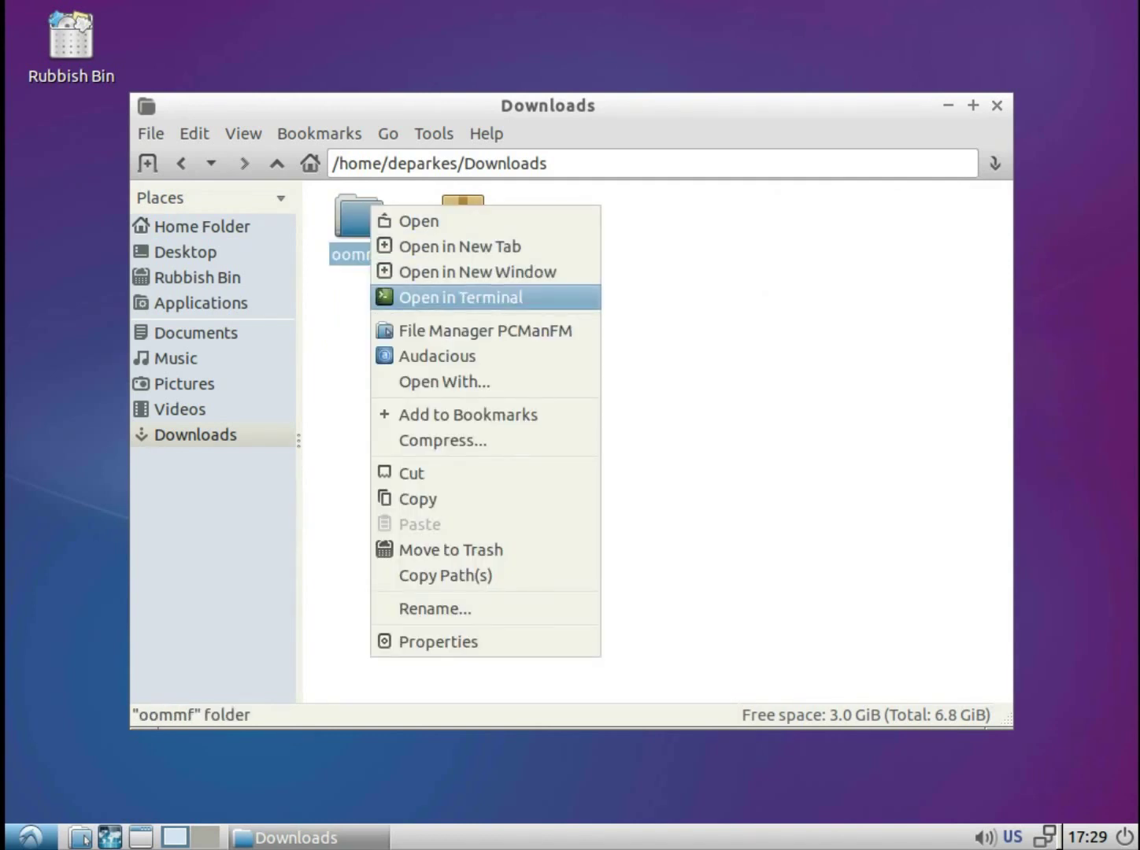
pyautogui.click(461, 297)
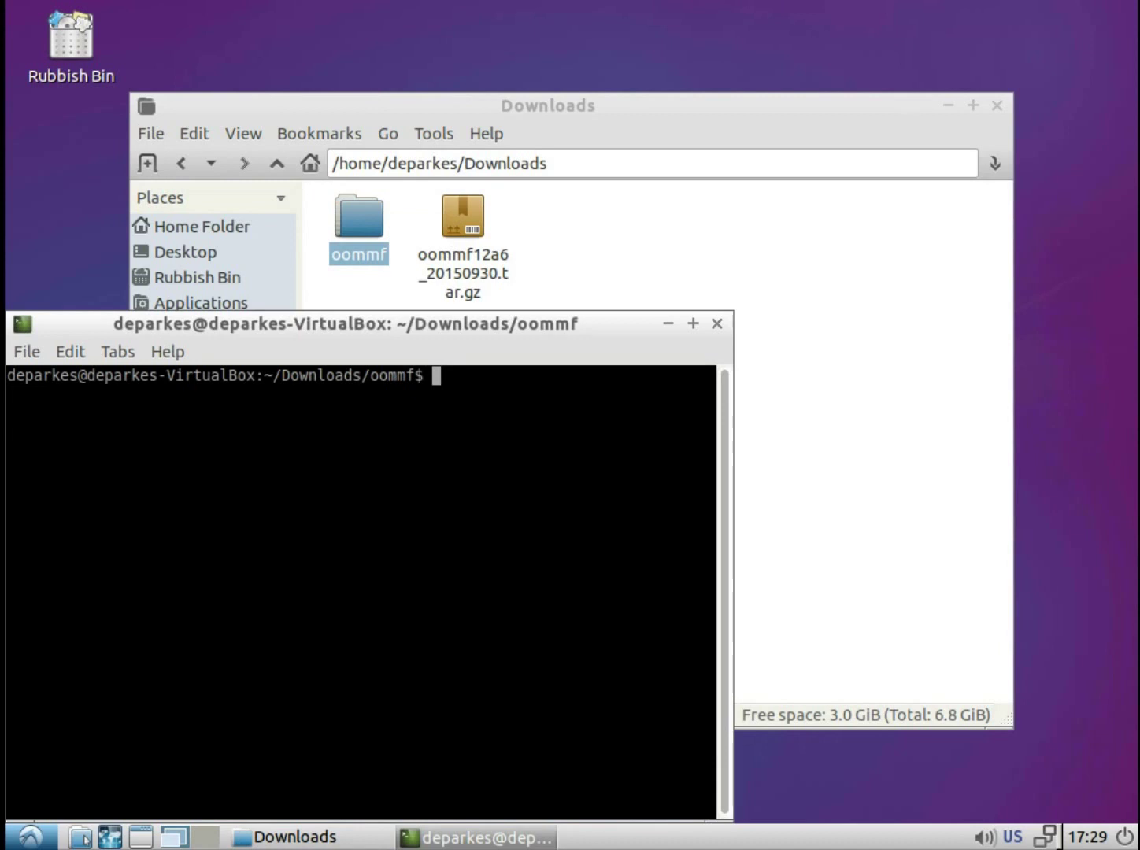
pyautogui.moveTo(345, 323); pyautogui.dragTo(548, 257)
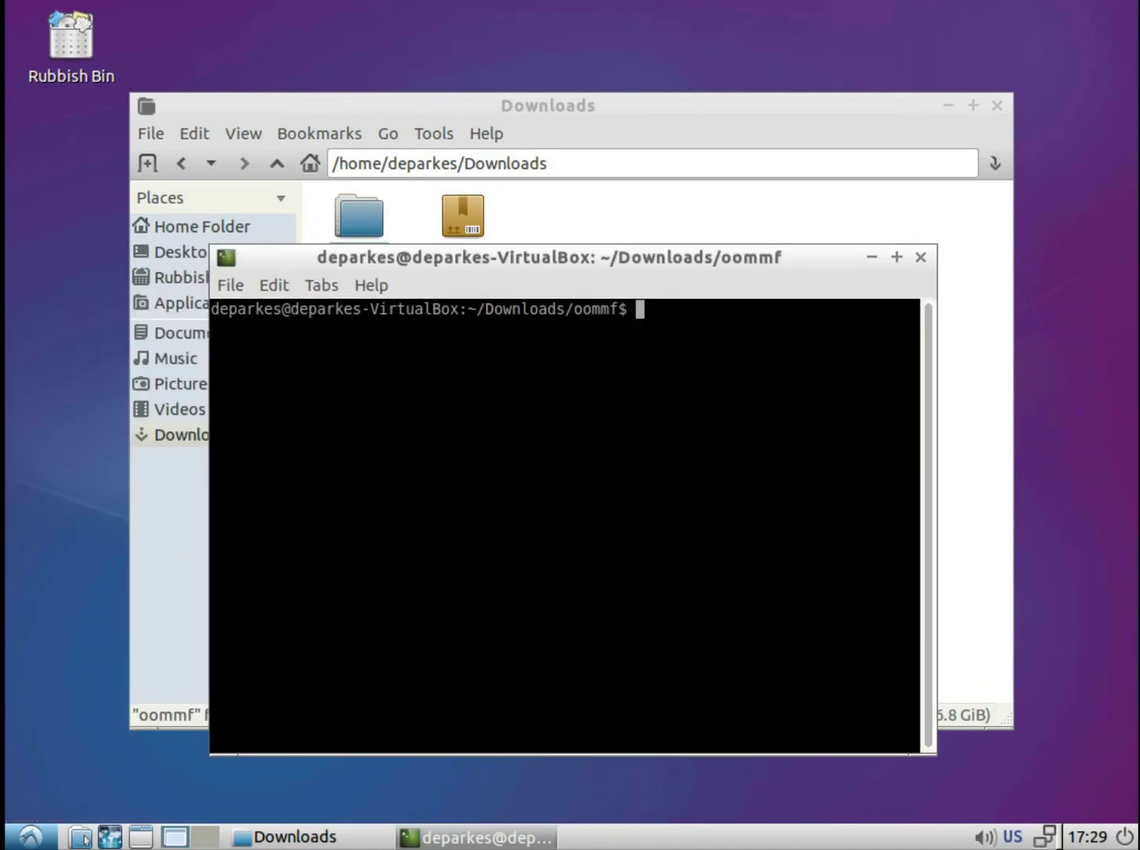
# Step: Launch OOMMF from the terminal with the command tclsh oommf.tcl
pyautogui.write('tclsh oommf')
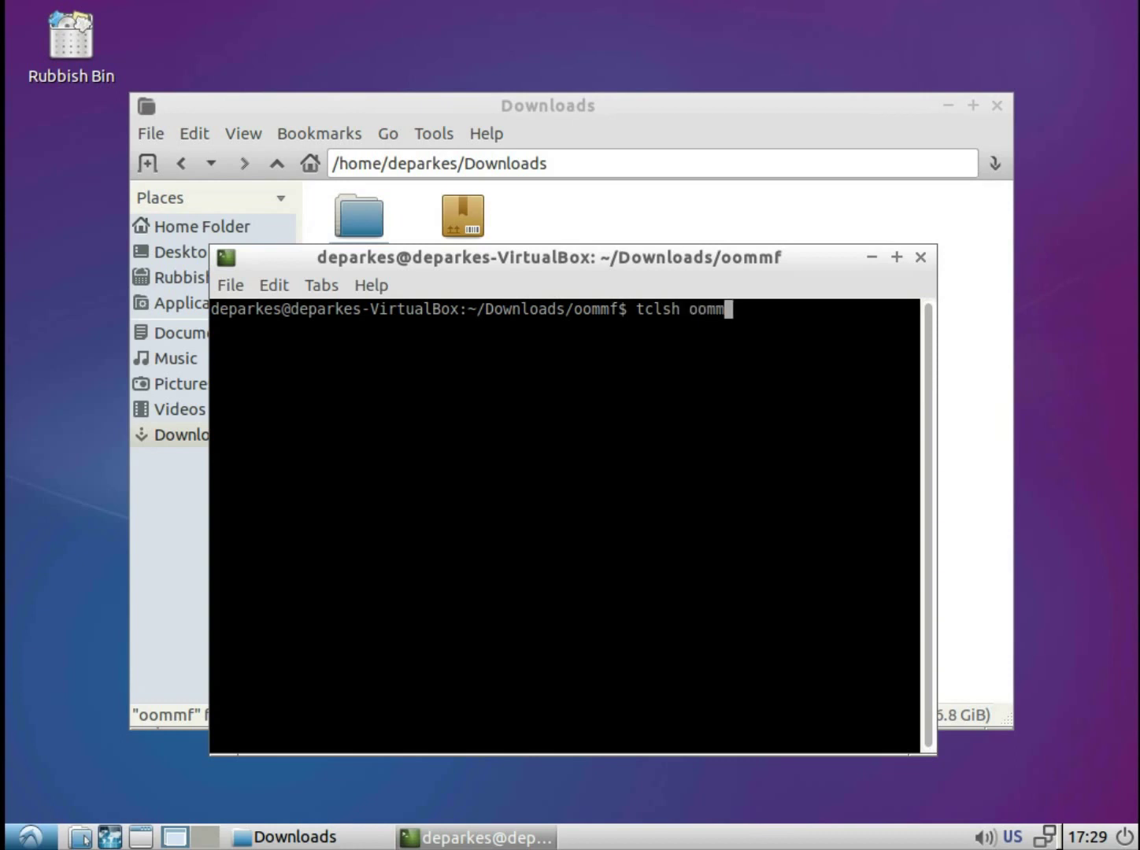
pyautogui.write('.tcl')
pyautogui.press('Return')
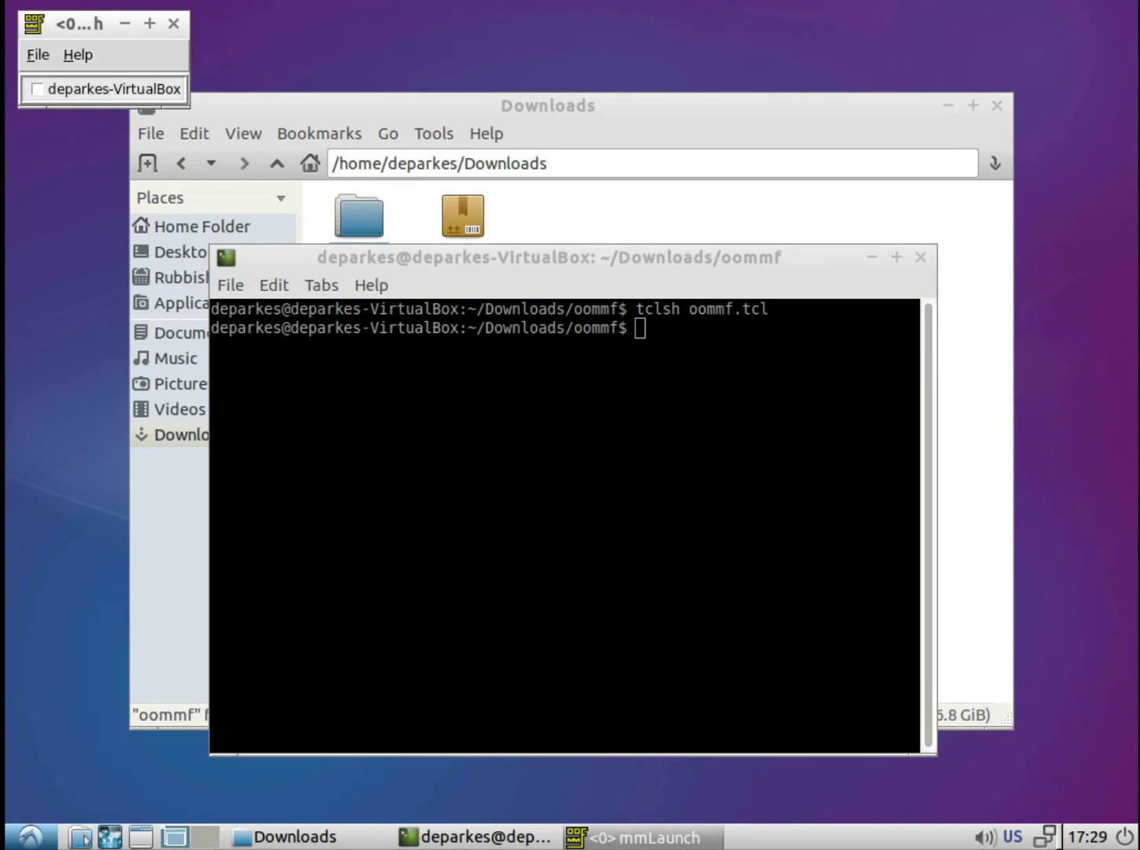
# Step: Enable the host and user account in mmLaunch, then start Oxsii and show its interface
pyautogui.click(36, 88)
pyautogui.click(349, 89)
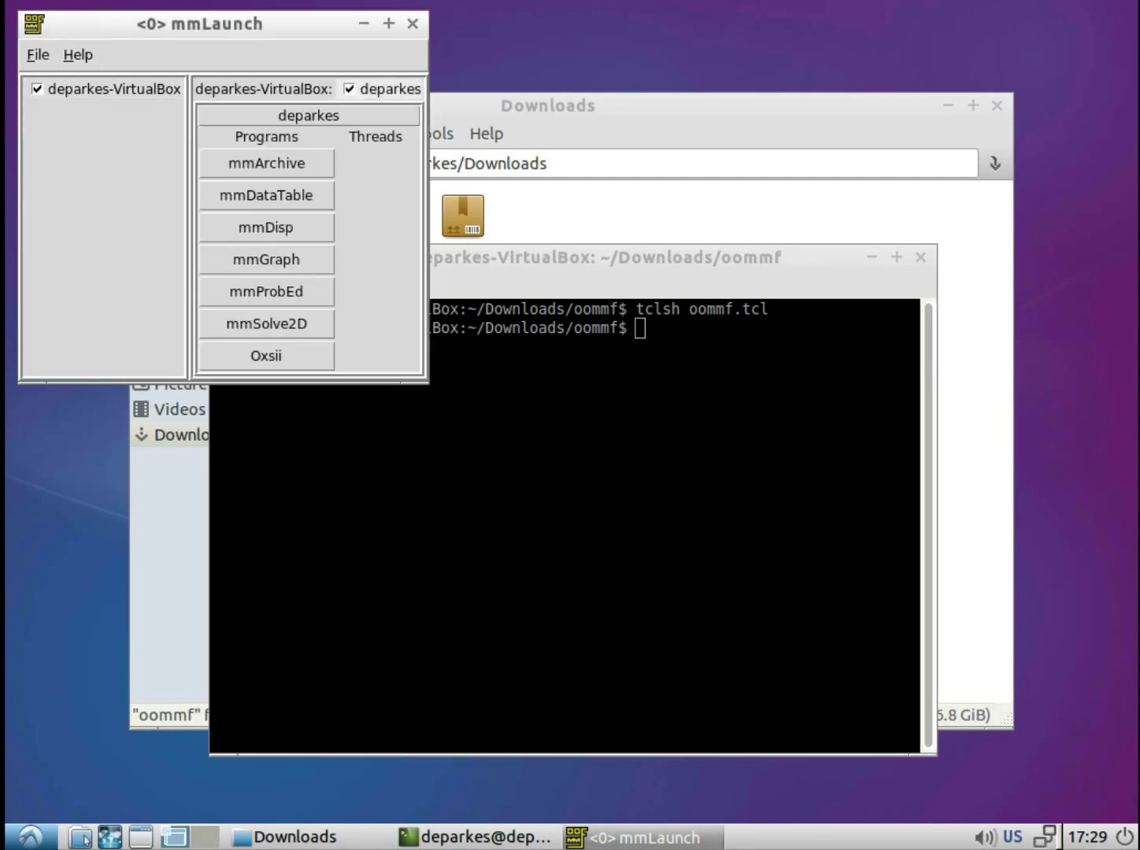
pyautogui.moveTo(199, 23); pyautogui.dragTo(331, 162)
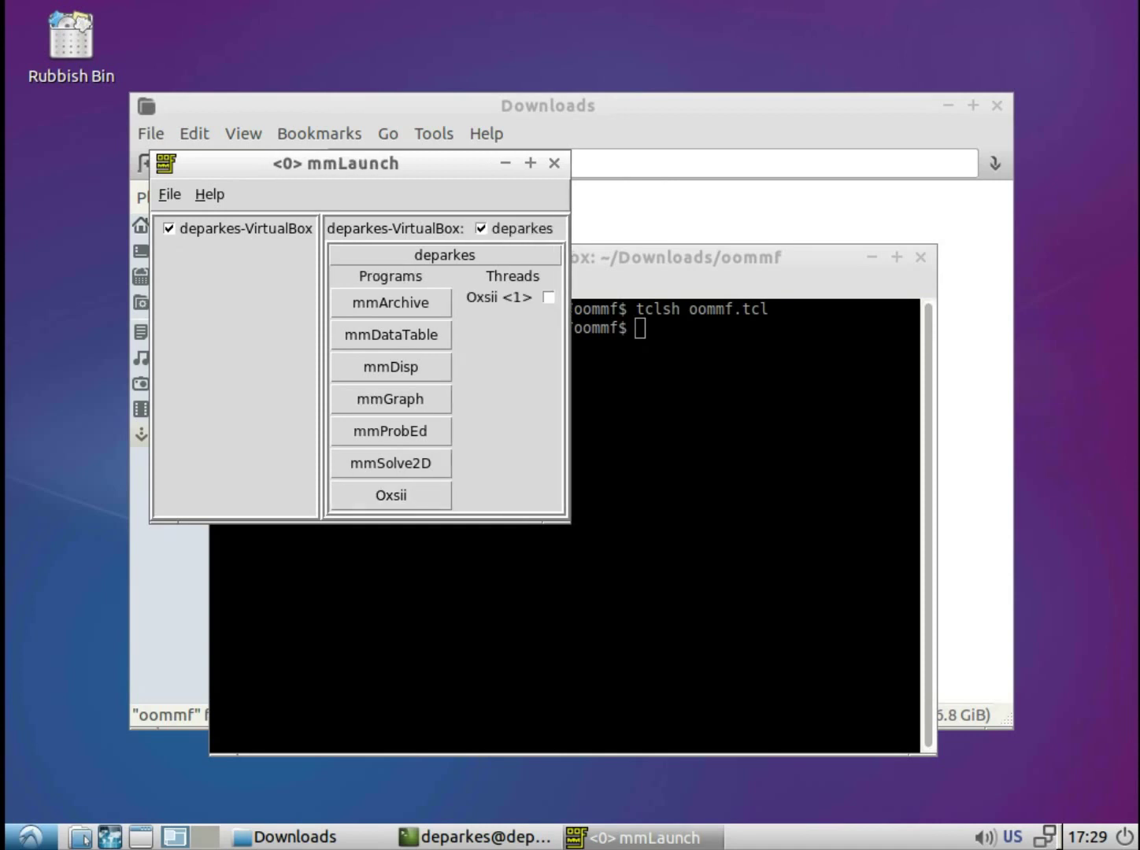
pyautogui.click(548, 297)
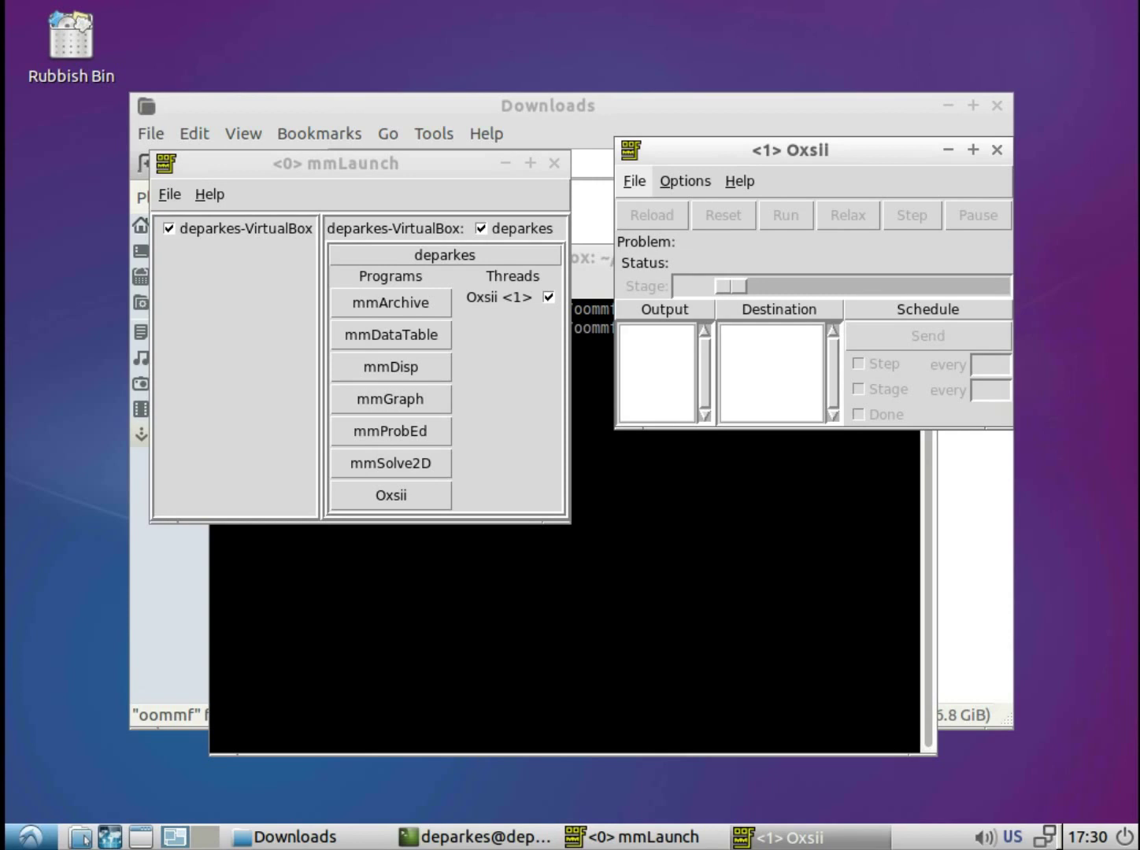
# Step: Load the problem file exchspring.mif from oommf/app/oxs/examples into Oxsii
pyautogui.click(634, 181)
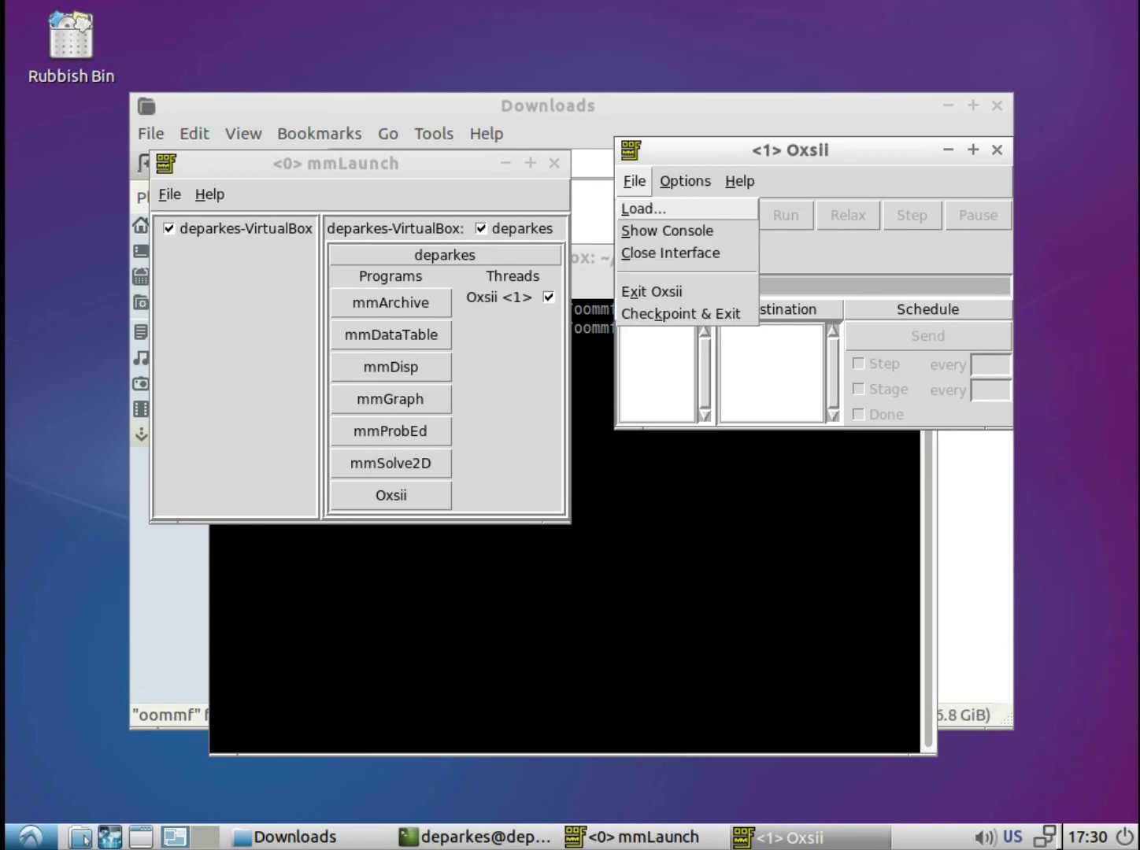
pyautogui.press('Return')
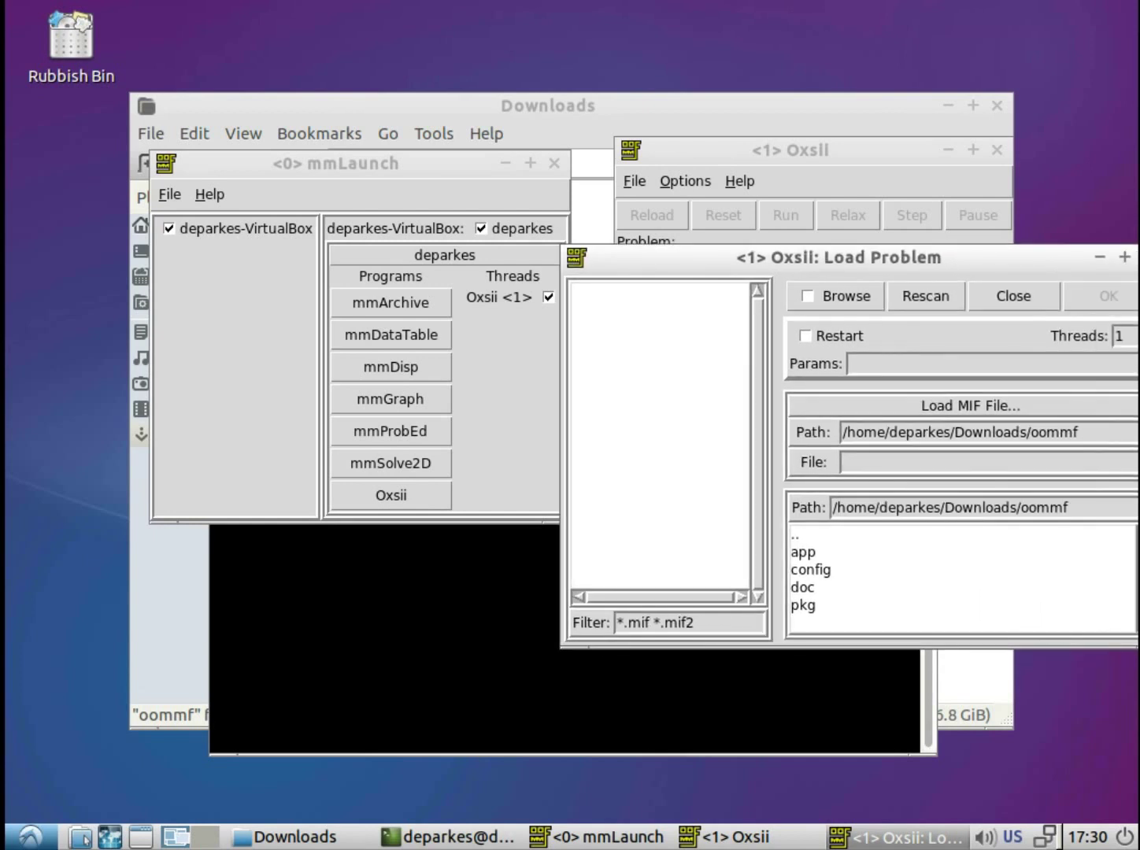
pyautogui.click(803, 551)
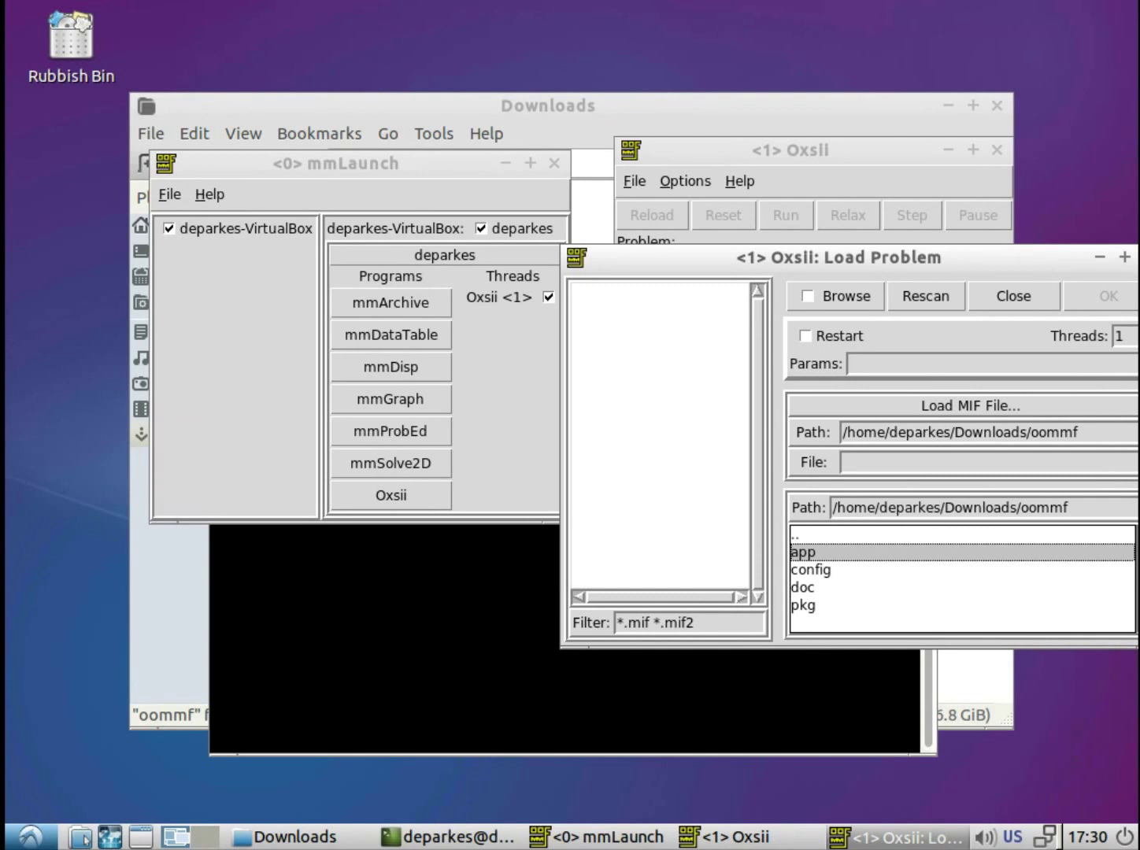
pyautogui.doubleClick(802, 552)
pyautogui.scroll(-2, 961, 579)
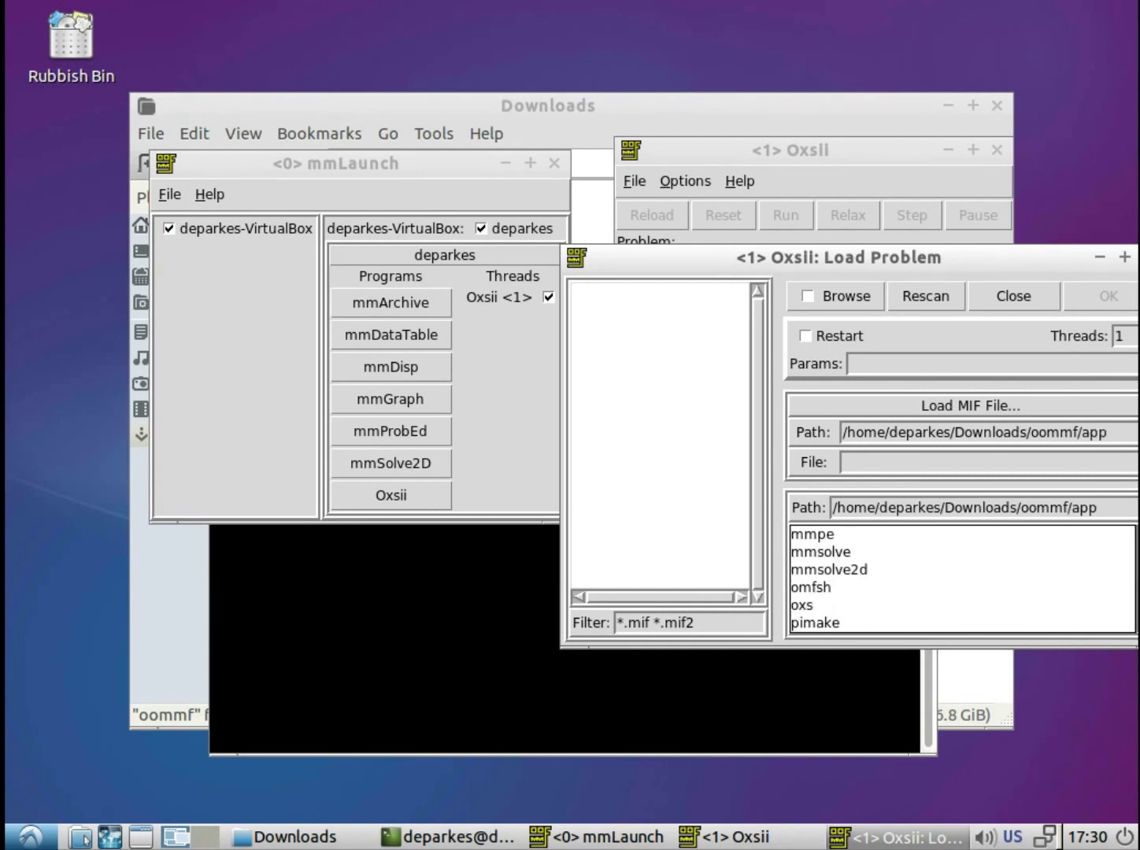
pyautogui.doubleClick(803, 605)
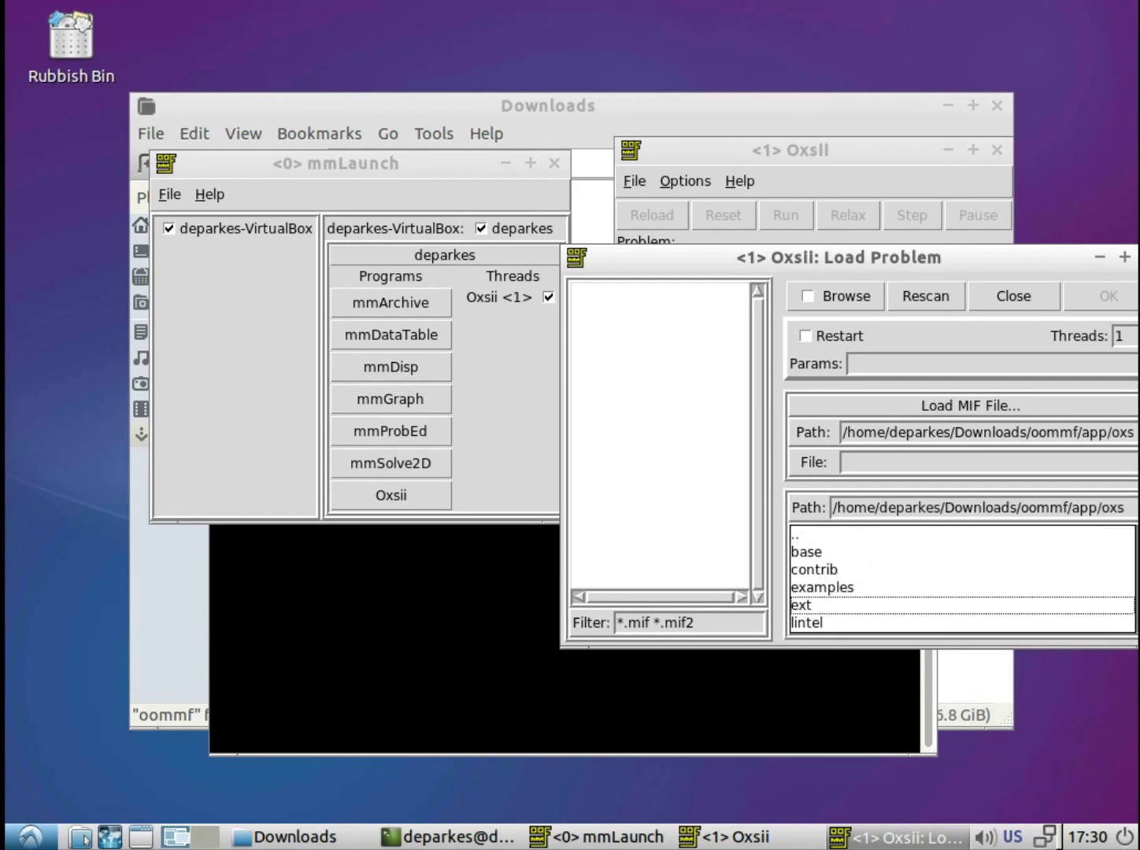
pyautogui.doubleClick(821, 587)
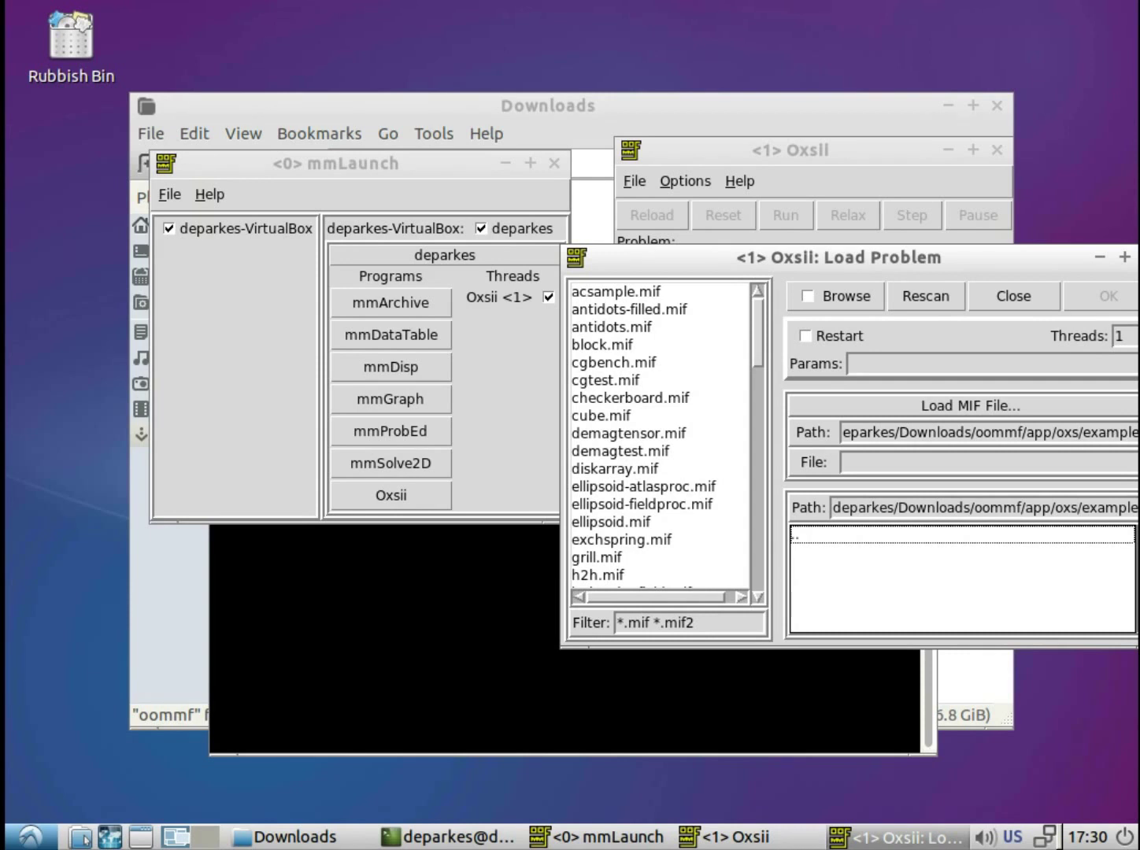
pyautogui.moveTo(758, 332); pyautogui.dragTo(758, 335)
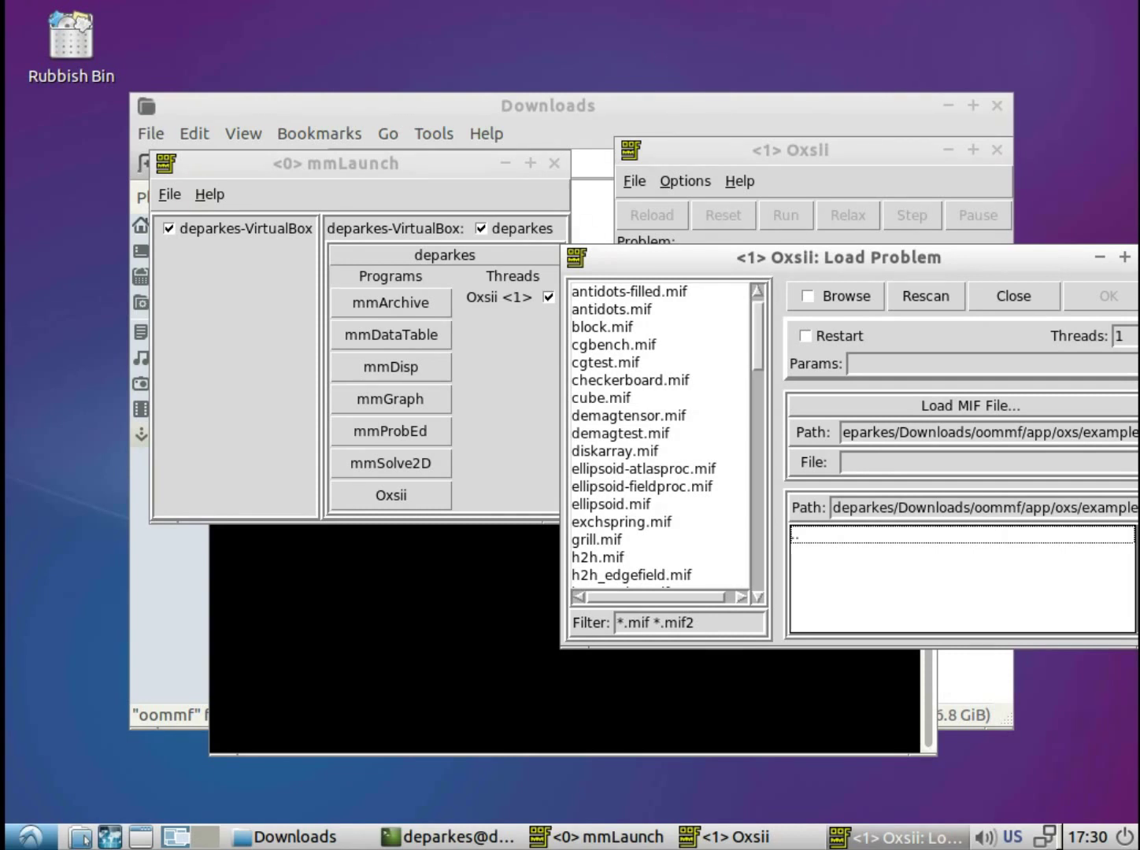
pyautogui.click(621, 521)
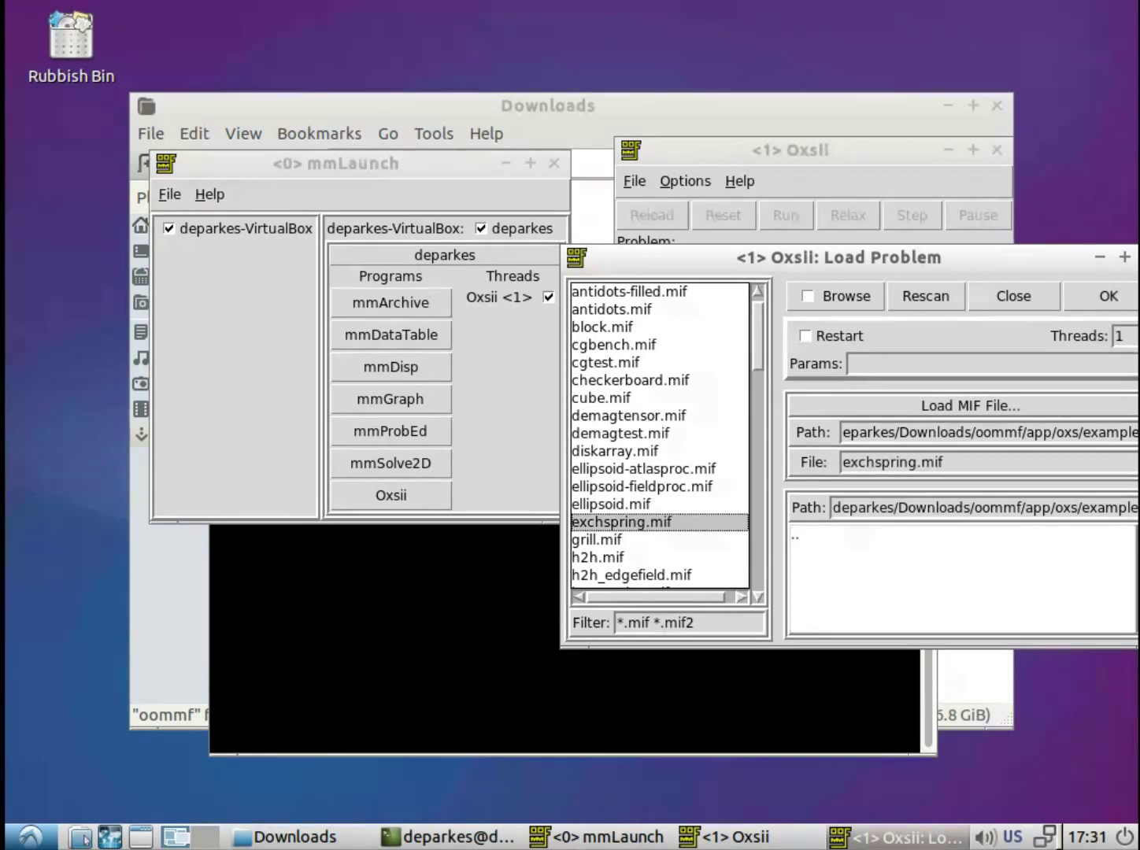
pyautogui.click(1109, 296)
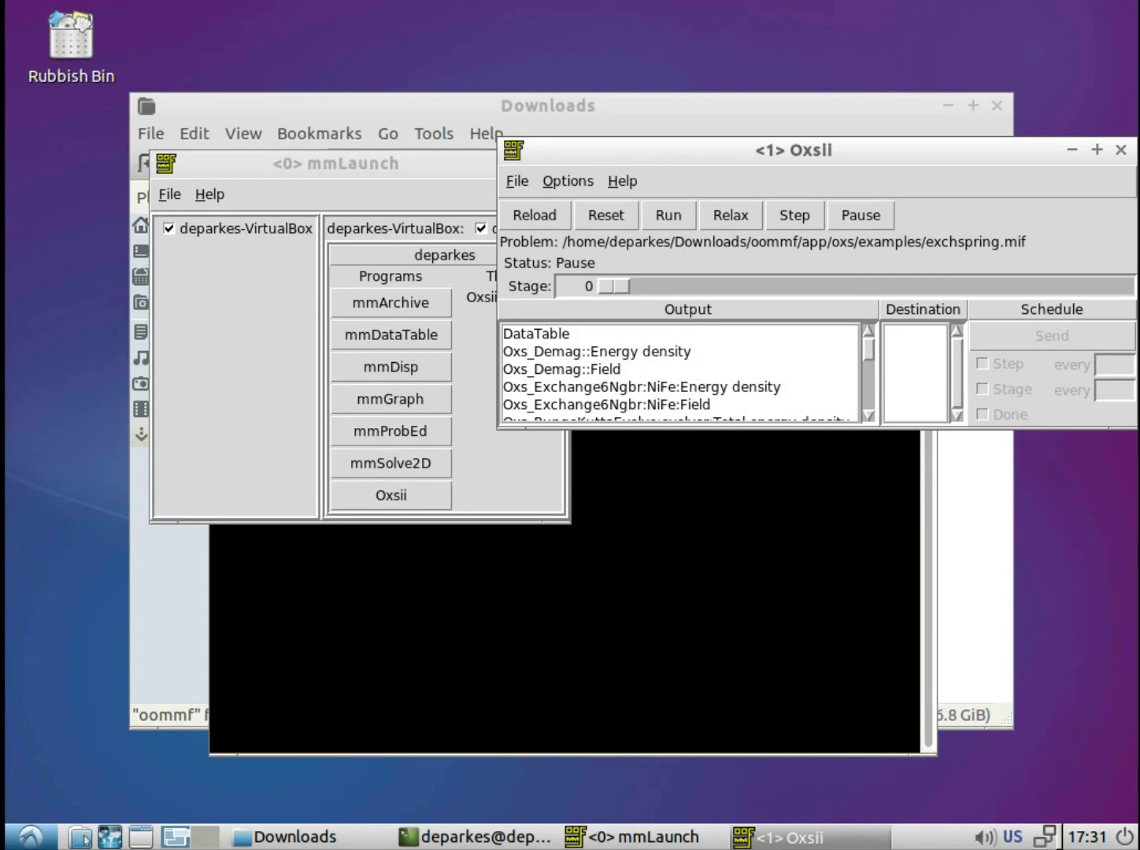
# Step: Start mmGraph from mmLaunch and arrange the mmLaunch and graph windows so both can be seen
pyautogui.hotkey('alt', 'Tab')
pyautogui.moveTo(335, 163); pyautogui.dragTo(248, 132)
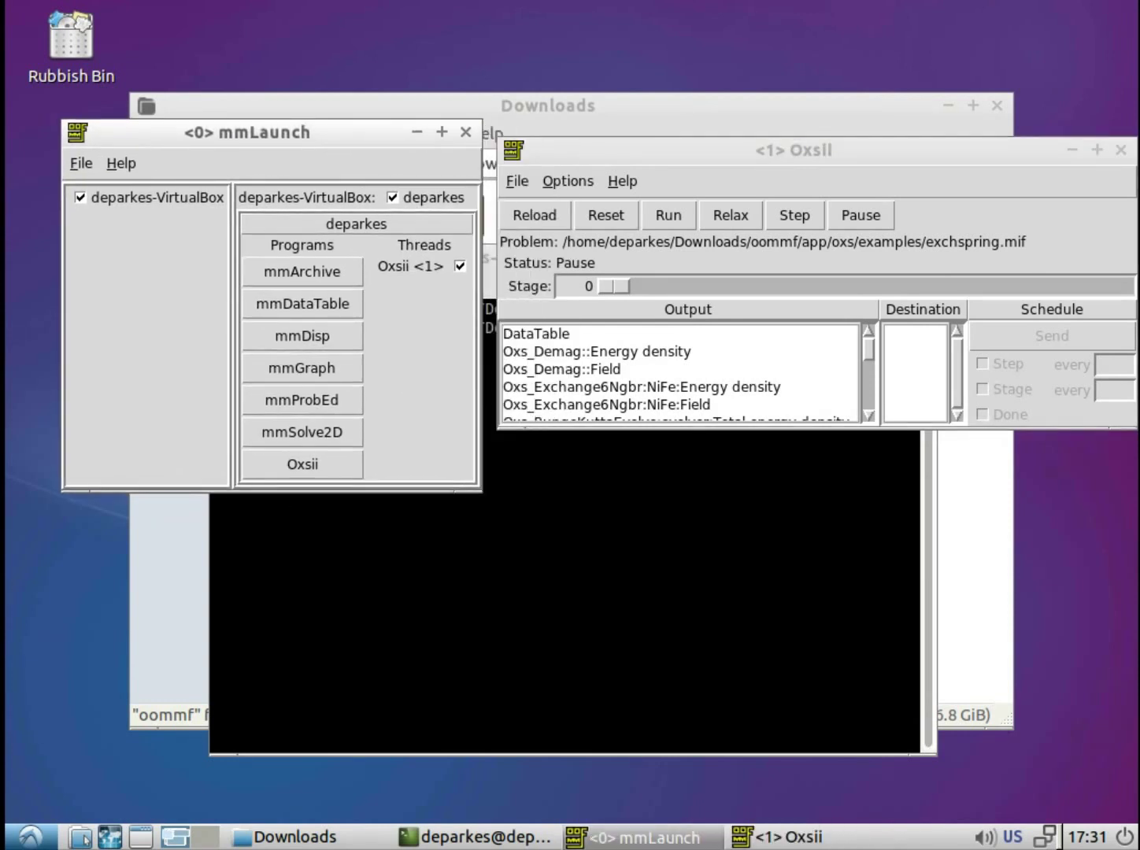
pyautogui.click(302, 367)
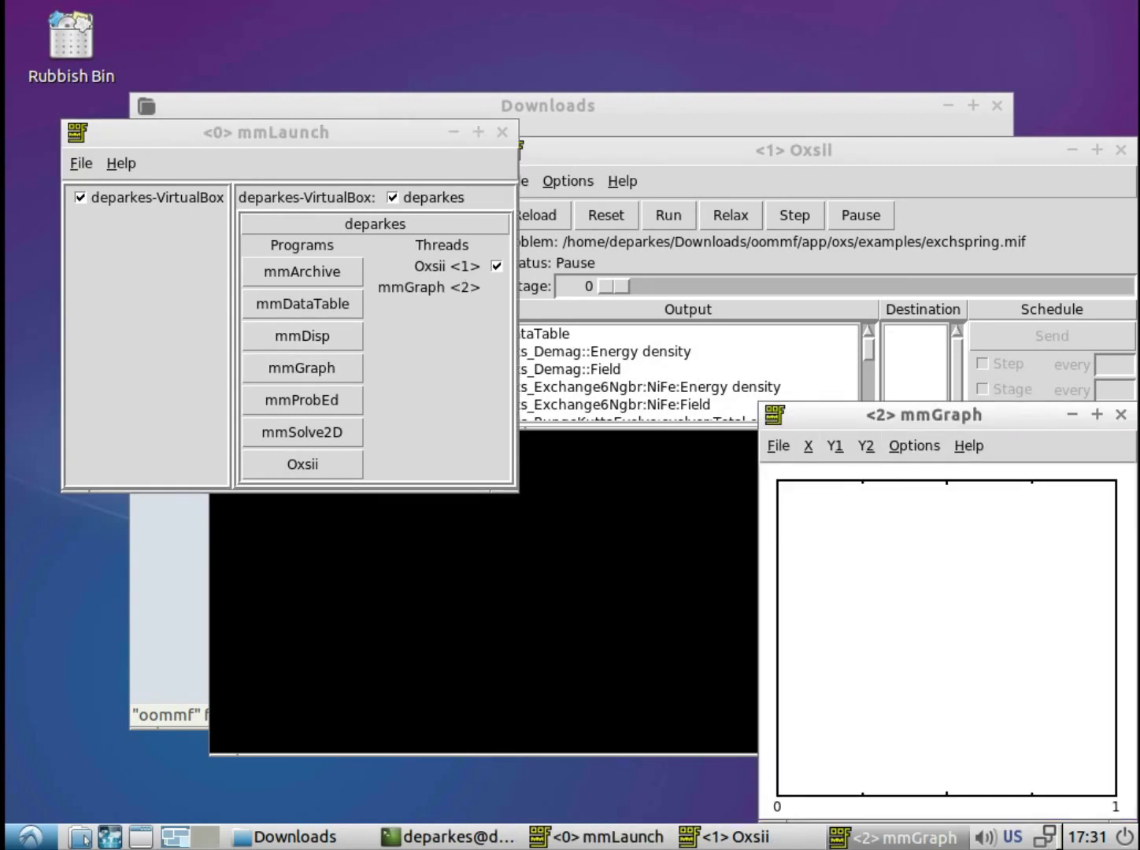
pyautogui.moveTo(913, 414); pyautogui.dragTo(752, 402)
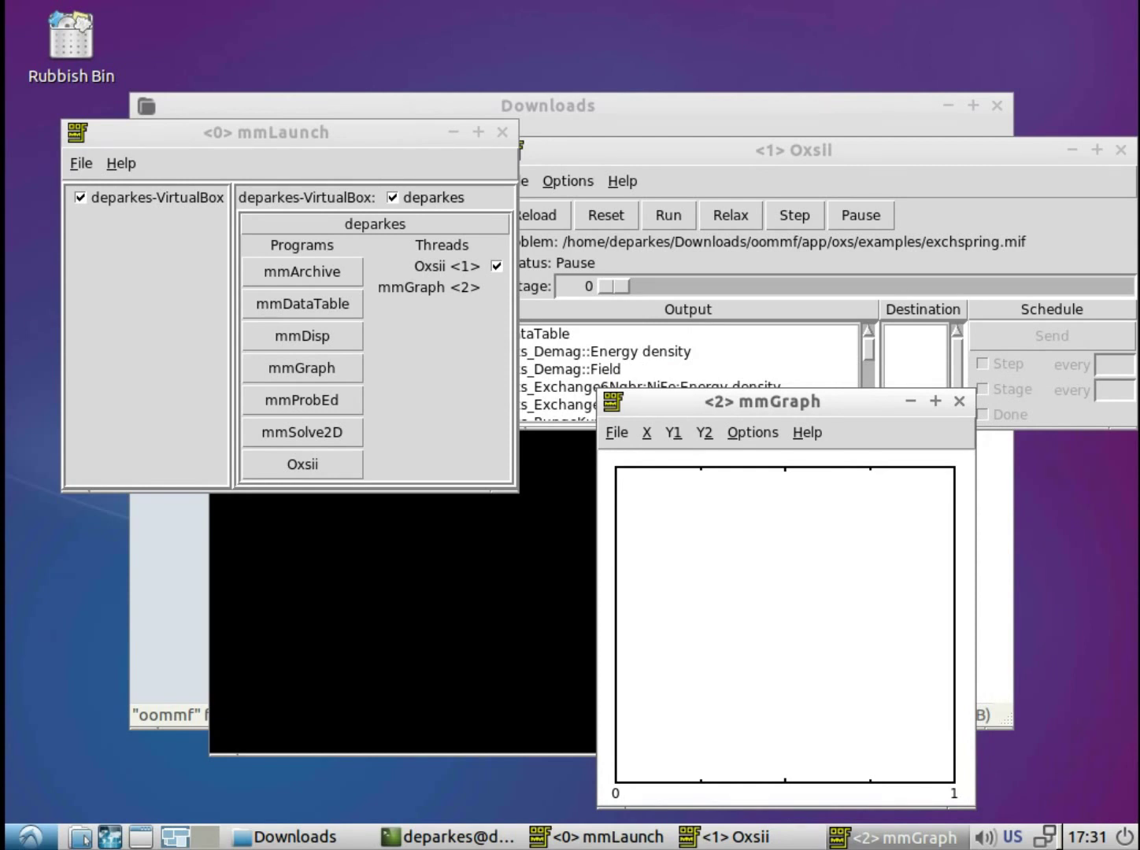
# Step: Schedule Oxsii's DataTable output to be sent to mmGraph every 10 steps
pyautogui.click(861, 150)
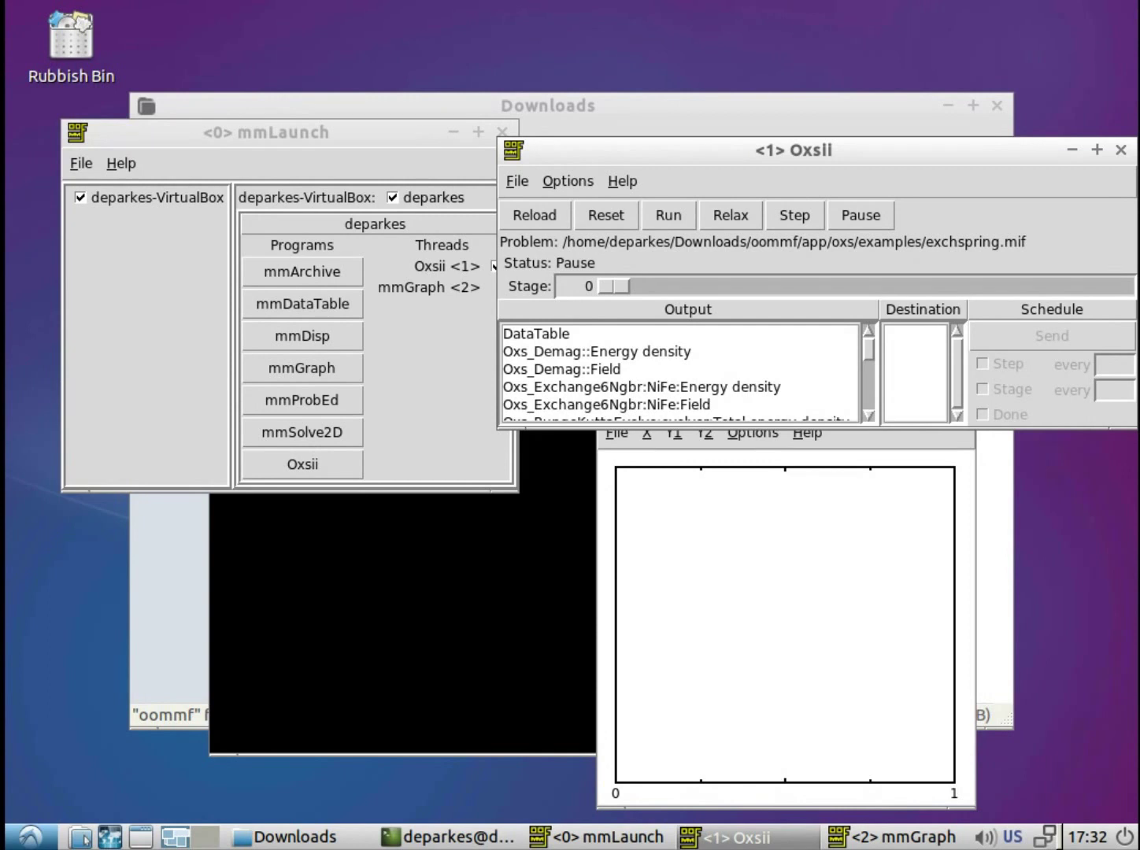
pyautogui.click(536, 334)
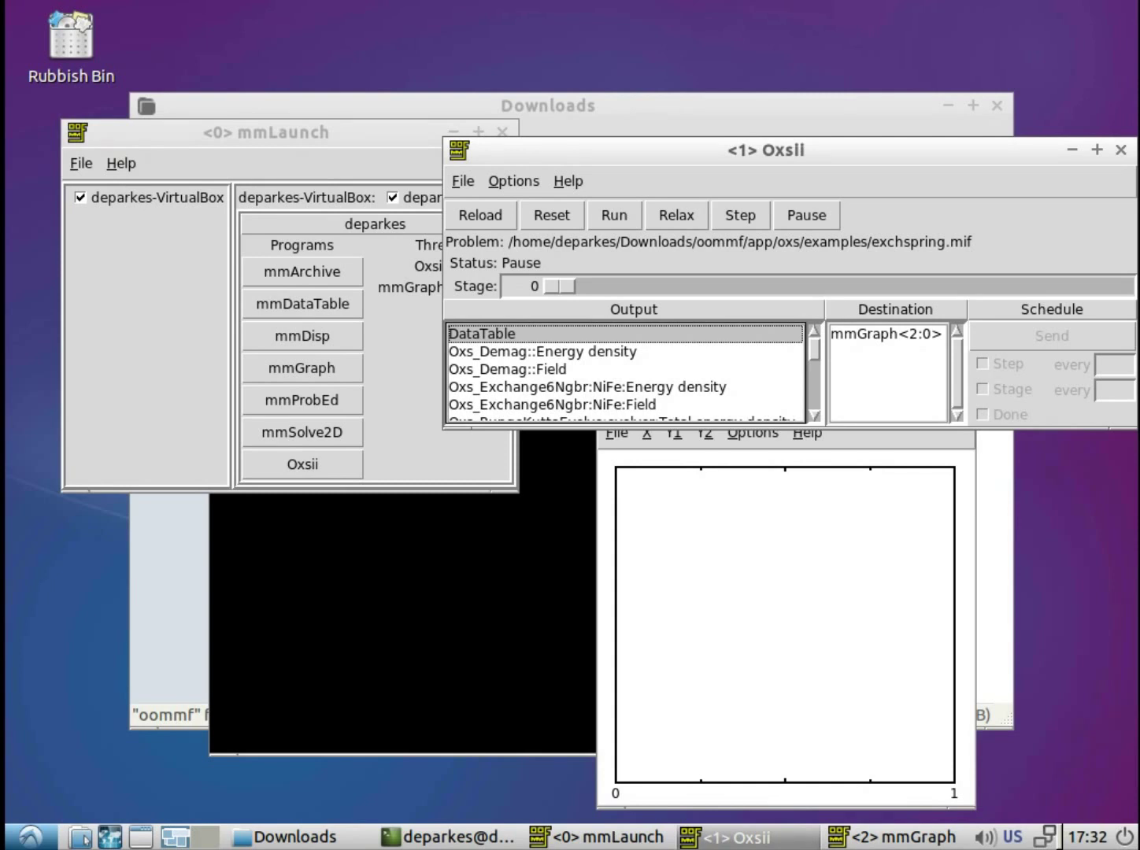
pyautogui.click(886, 334)
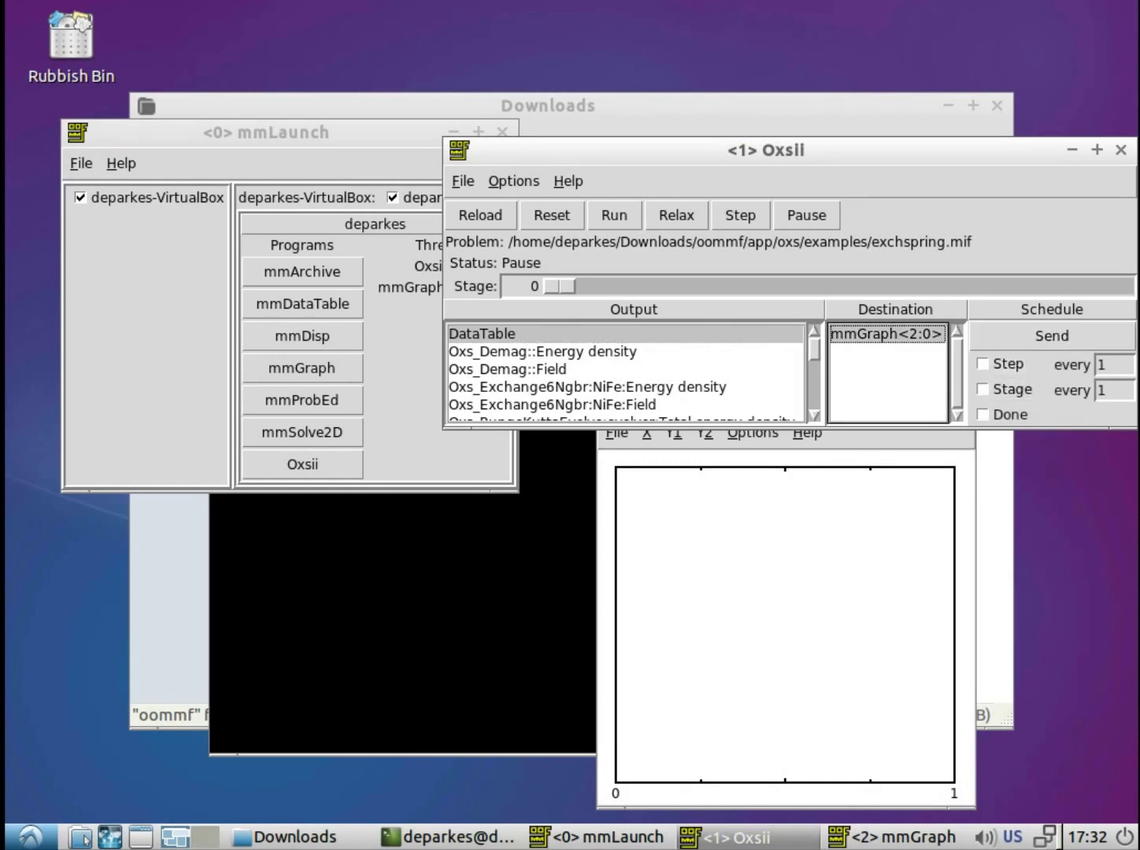
pyautogui.moveTo(766, 150); pyautogui.dragTo(664, 143)
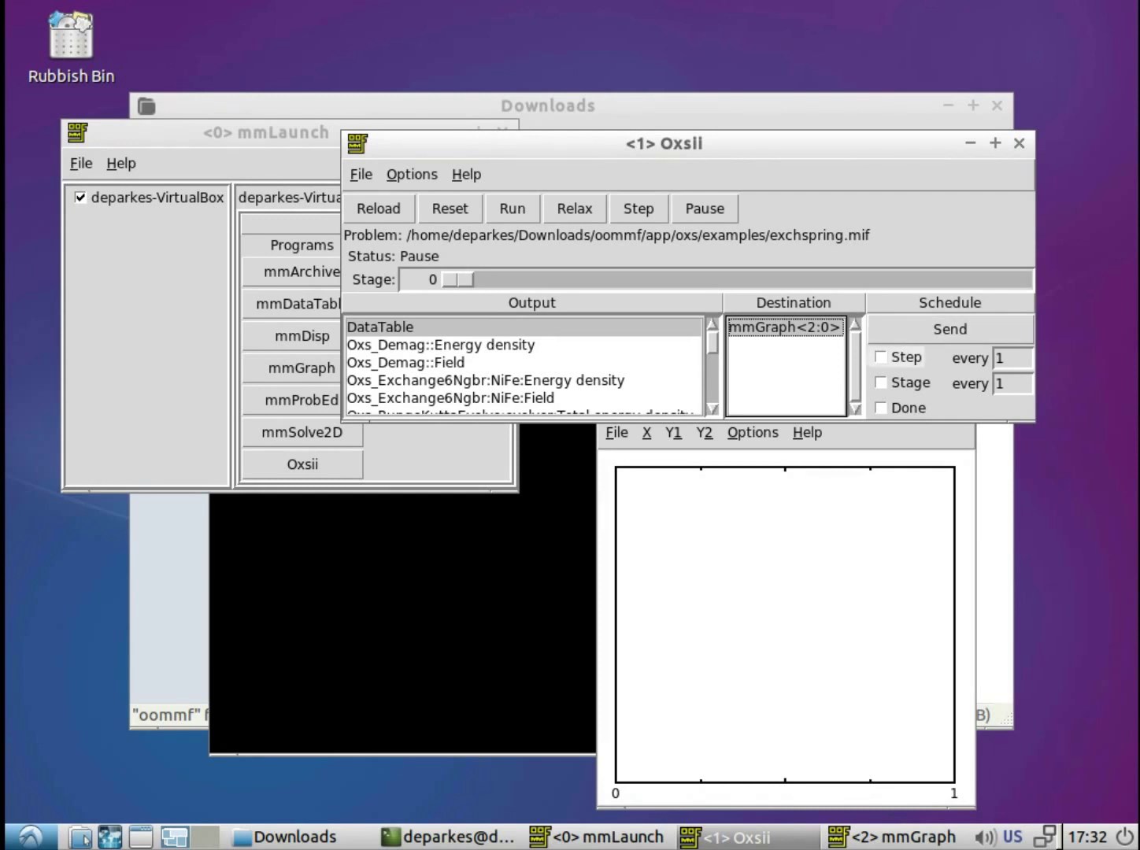
pyautogui.click(881, 356)
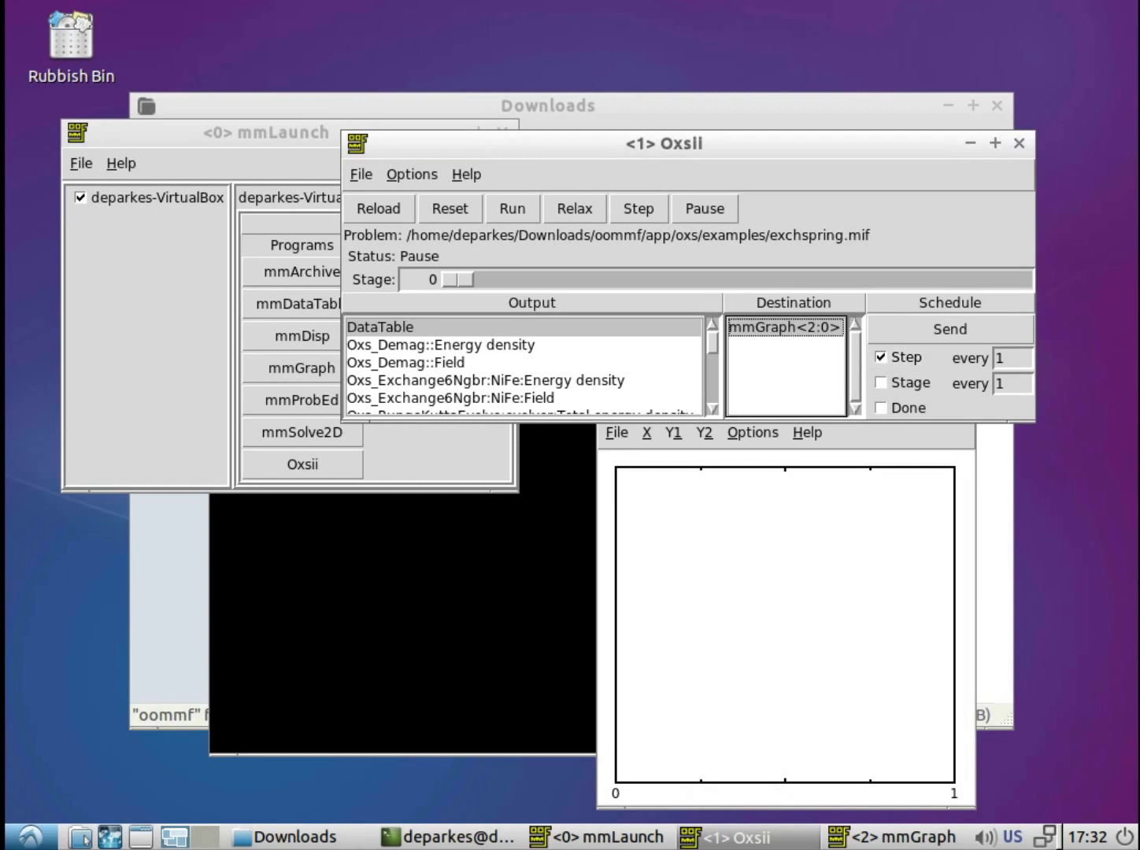
pyautogui.click(1005, 358)
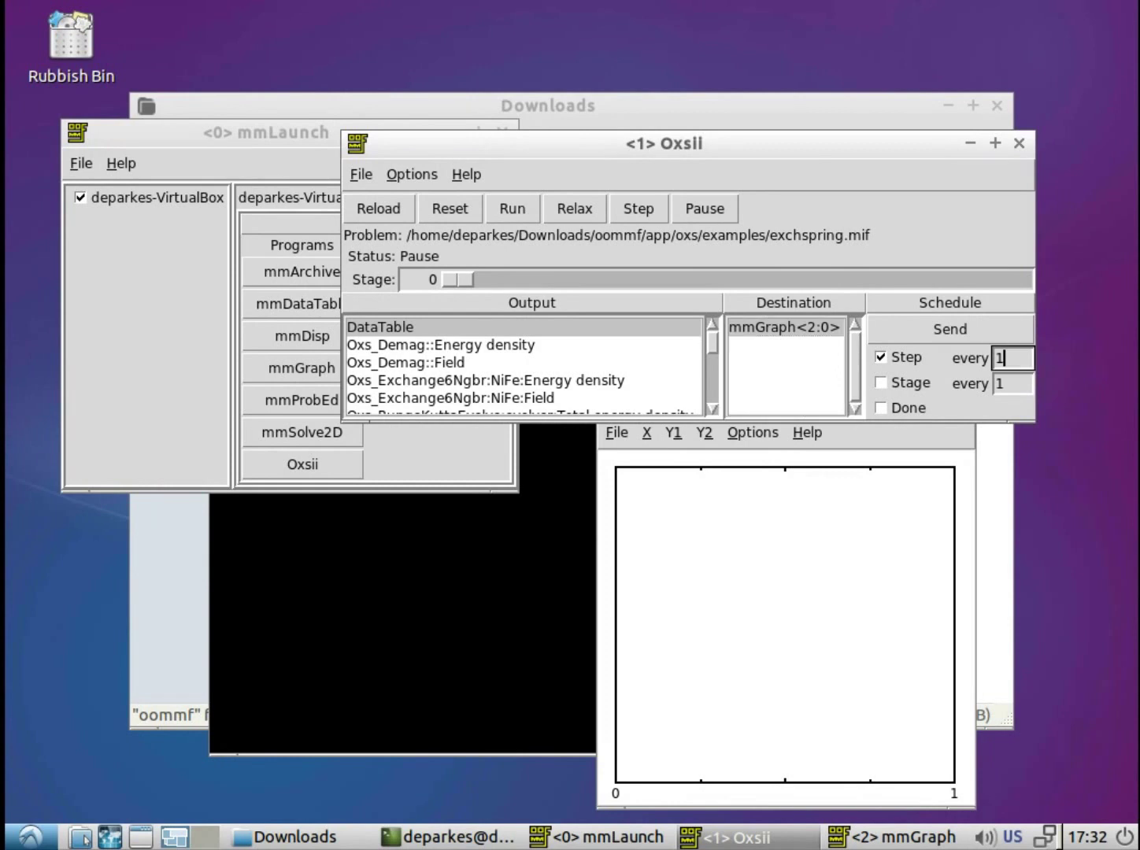
pyautogui.write('0')
pyautogui.press('Return')
# Step: Move the Oxsii window clear of mmGraph, start mmDisp from mmLaunch and place its window below mmLaunch
pyautogui.moveTo(664, 143); pyautogui.dragTo(797, 104)
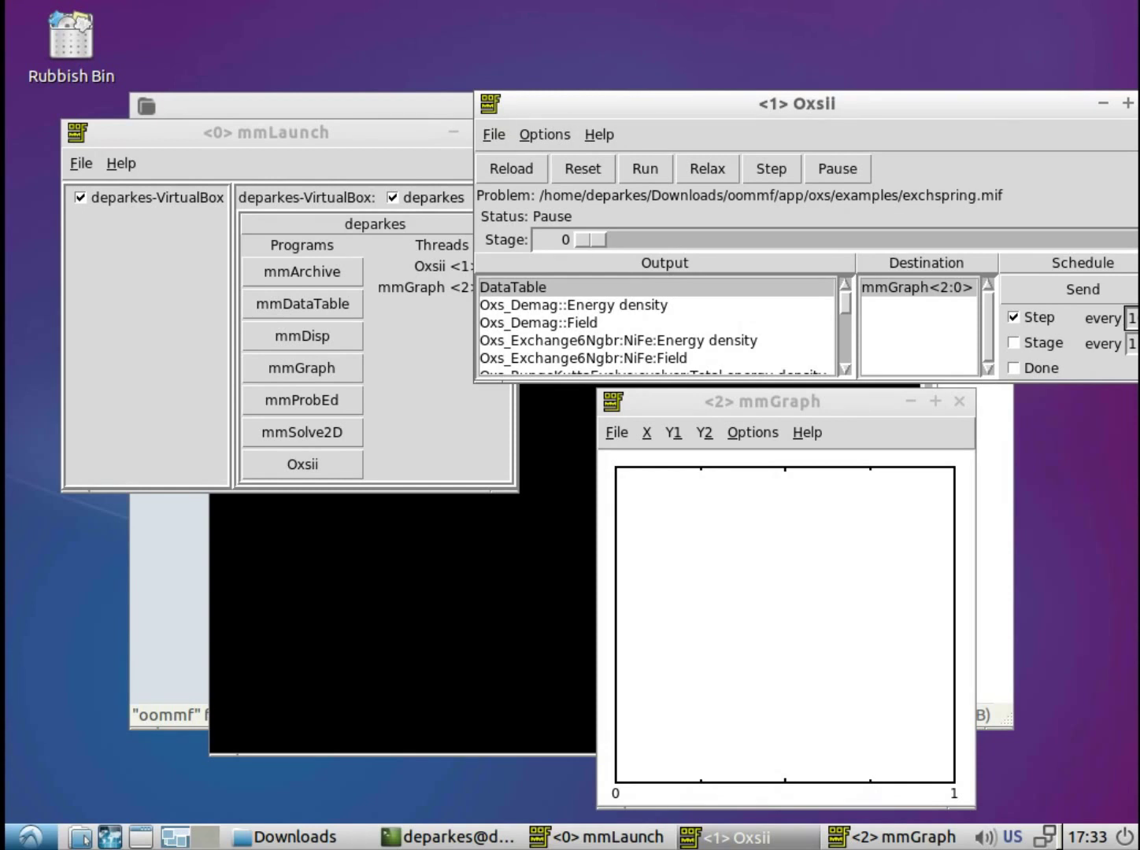
pyautogui.hotkey('alt', 'Tab')
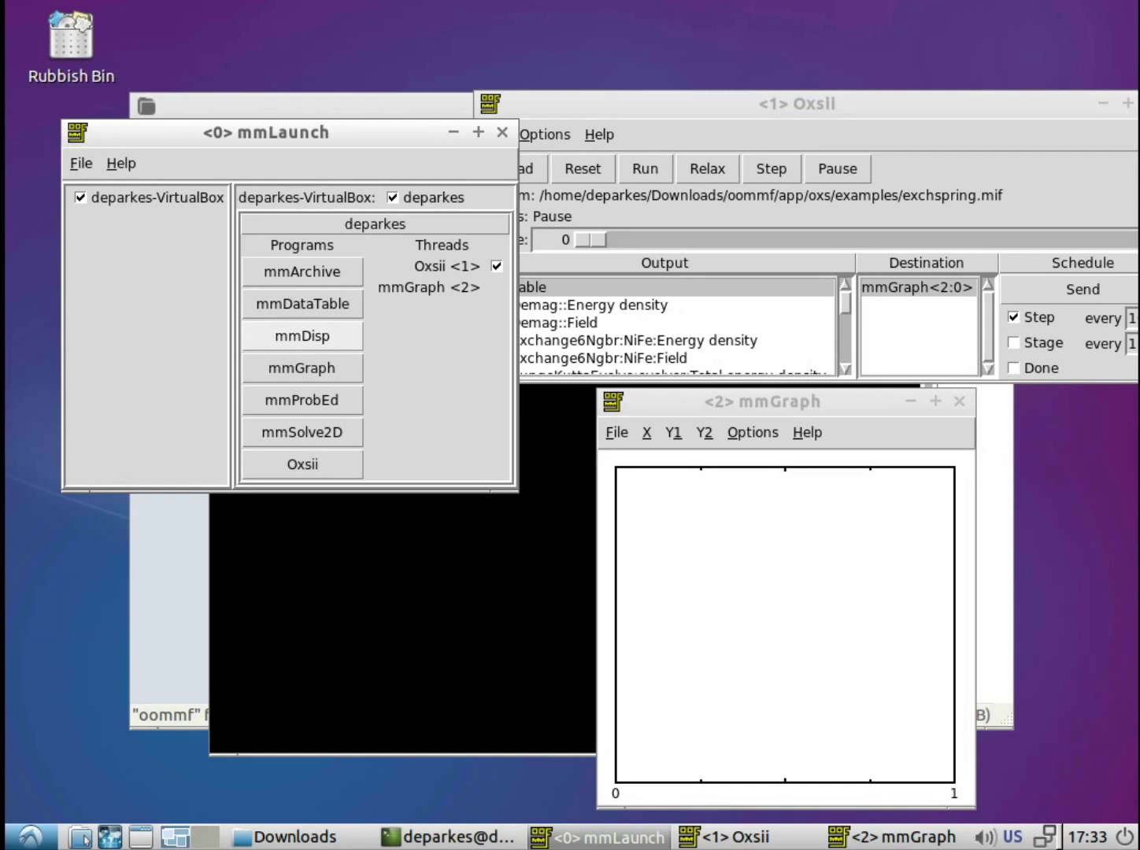
pyautogui.click(303, 336)
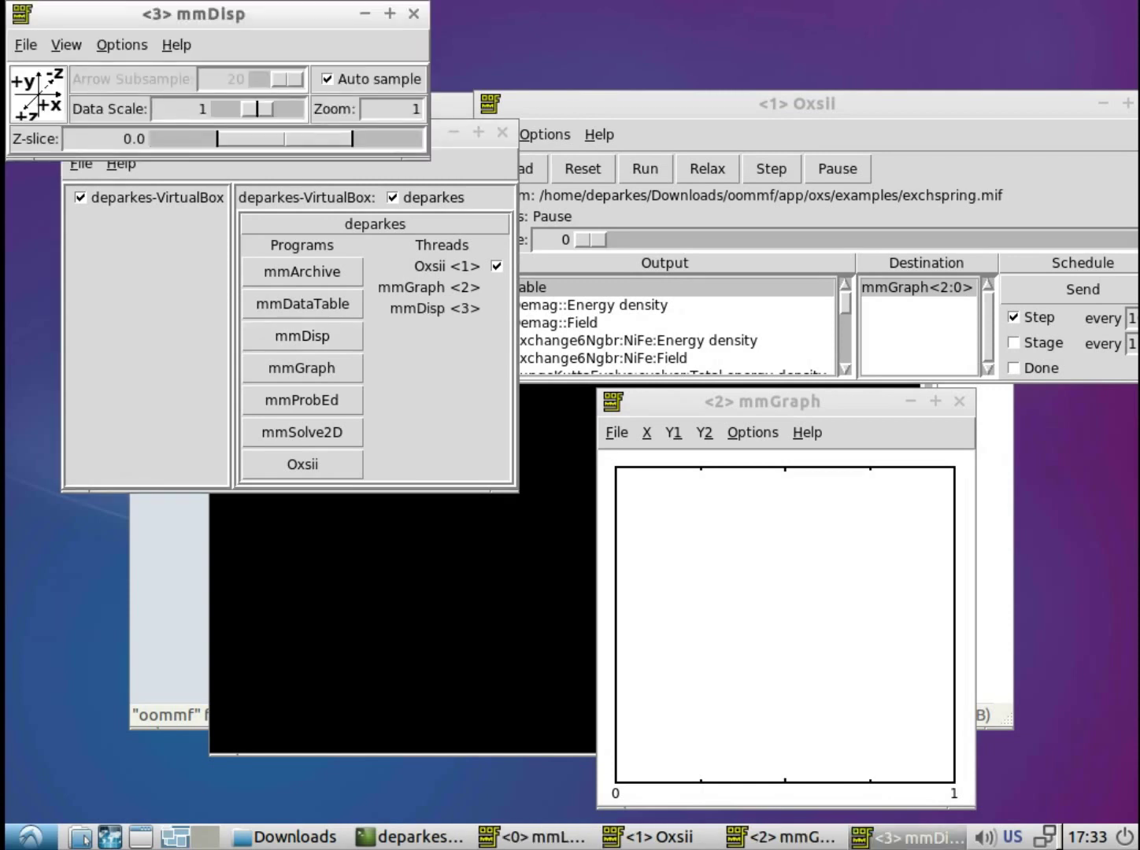
pyautogui.moveTo(193, 13)
pyautogui.mouseDown()
pyautogui.moveTo(301, 512)
pyautogui.moveTo(271, 644)
pyautogui.moveTo(270, 562)
pyautogui.mouseUp()
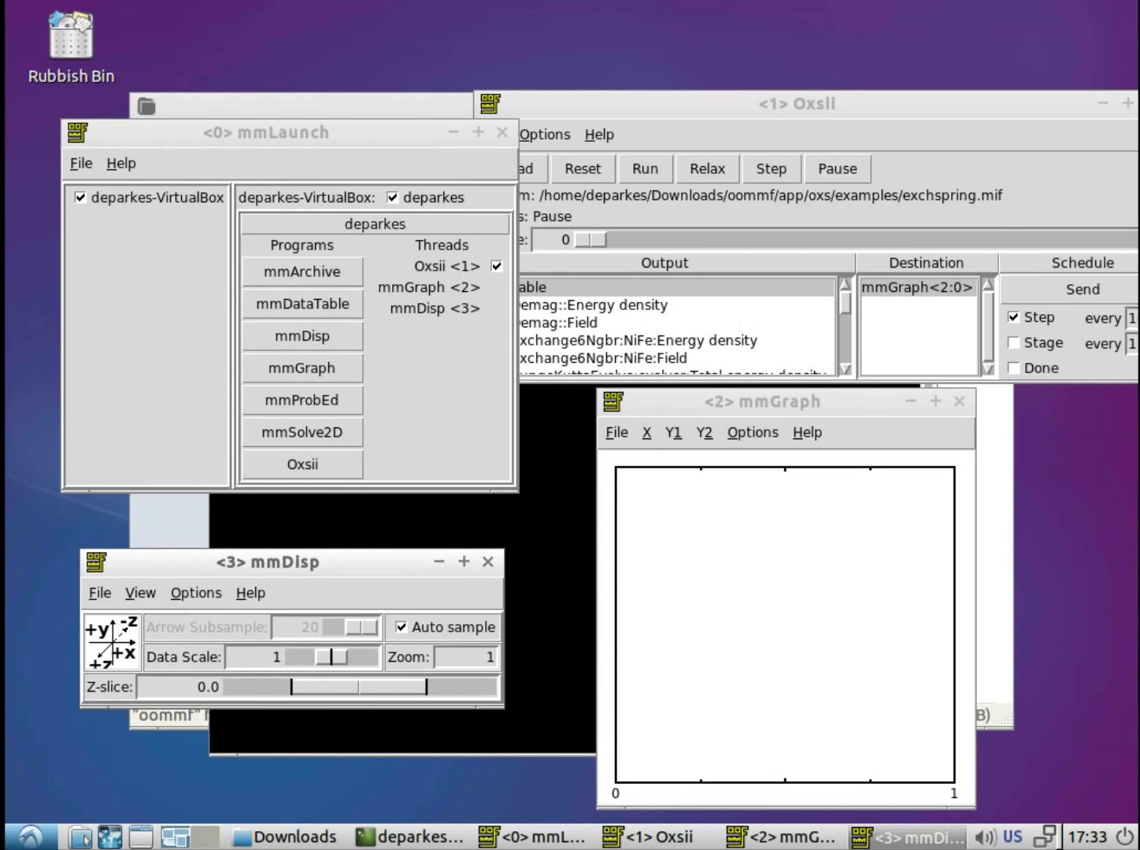
# Step: Select the Oxs_TimeDriver::Magnetization output in Oxsii and choose mmDisp<3:0> as its destination
pyautogui.click(795, 103)
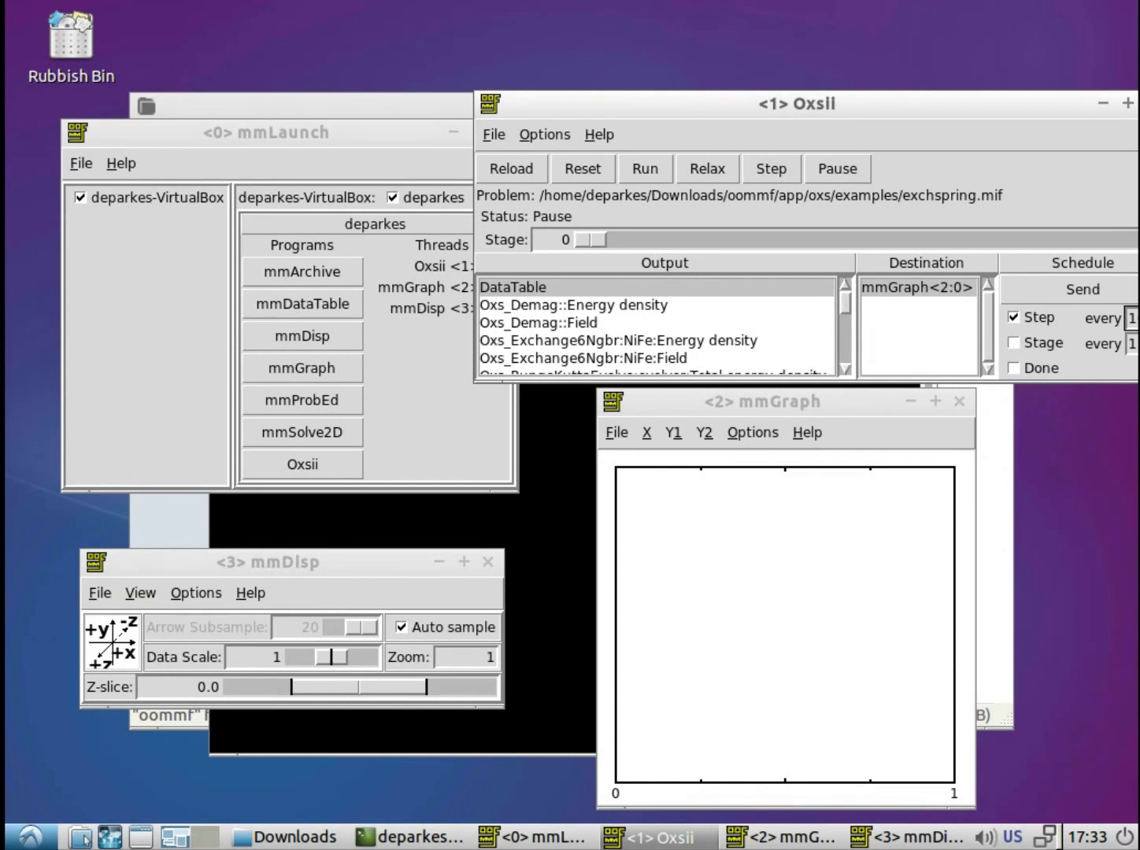
pyautogui.click(844, 368)
pyautogui.click(844, 368)
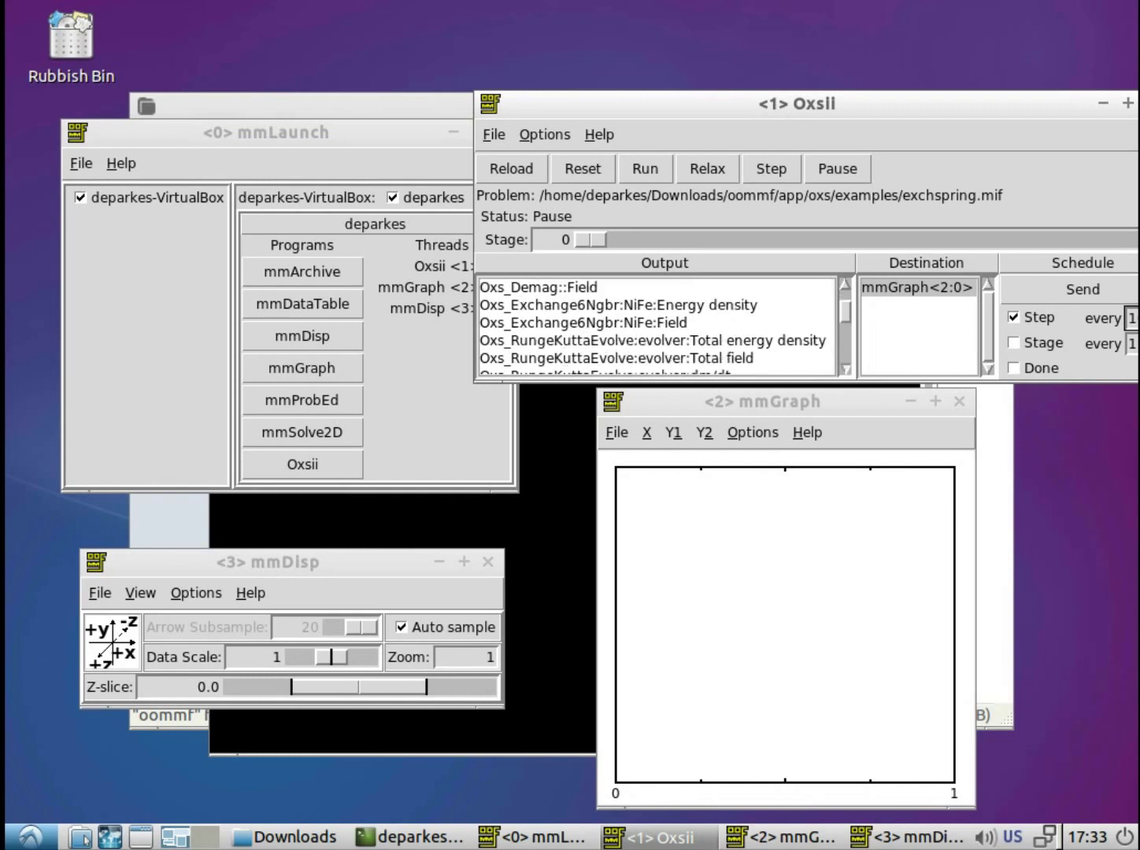
pyautogui.click(845, 369)
pyautogui.click(845, 369)
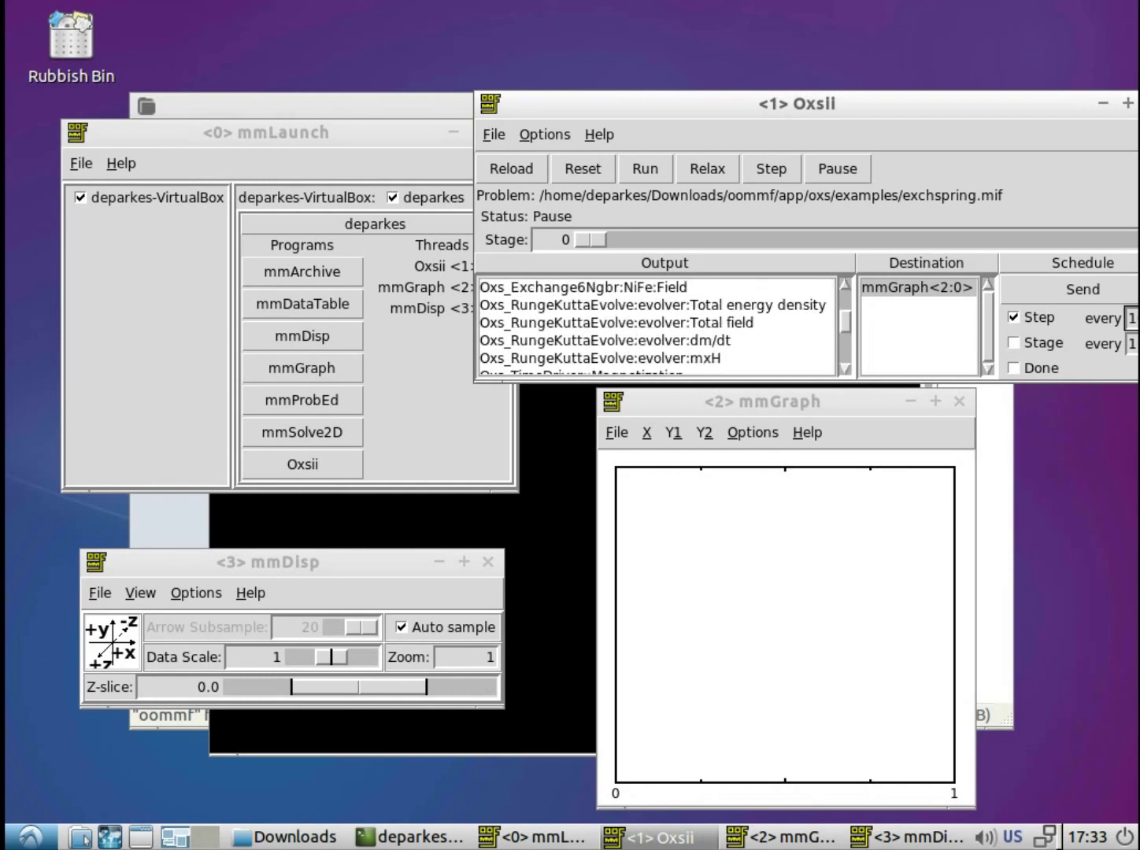
pyautogui.click(844, 369)
pyautogui.click(845, 368)
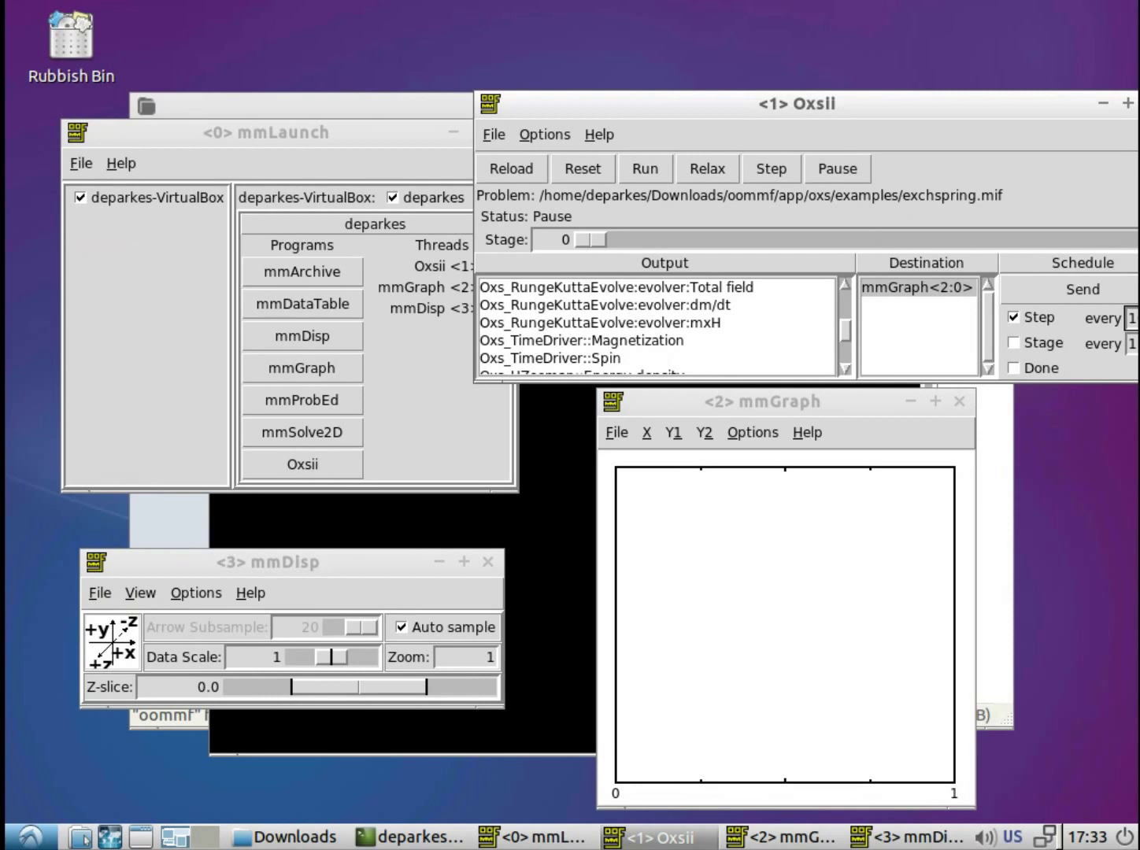
pyautogui.click(581, 340)
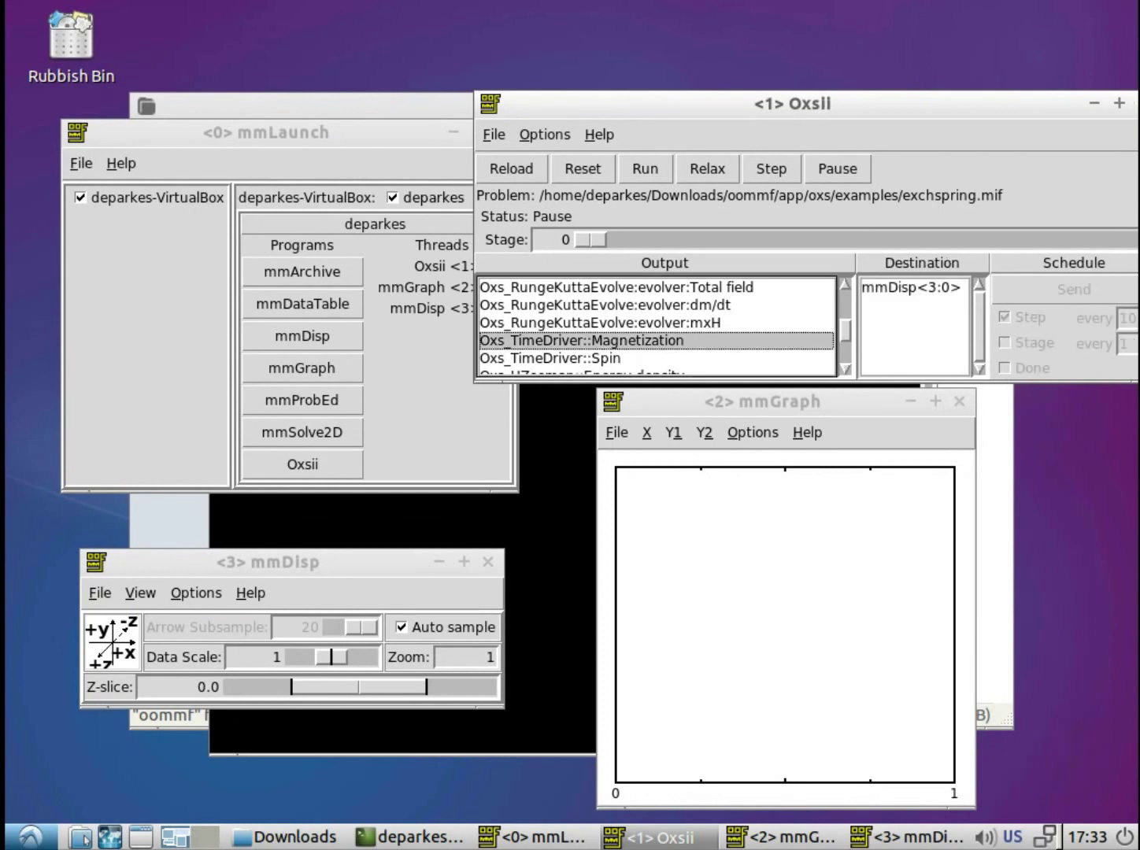
pyautogui.click(911, 287)
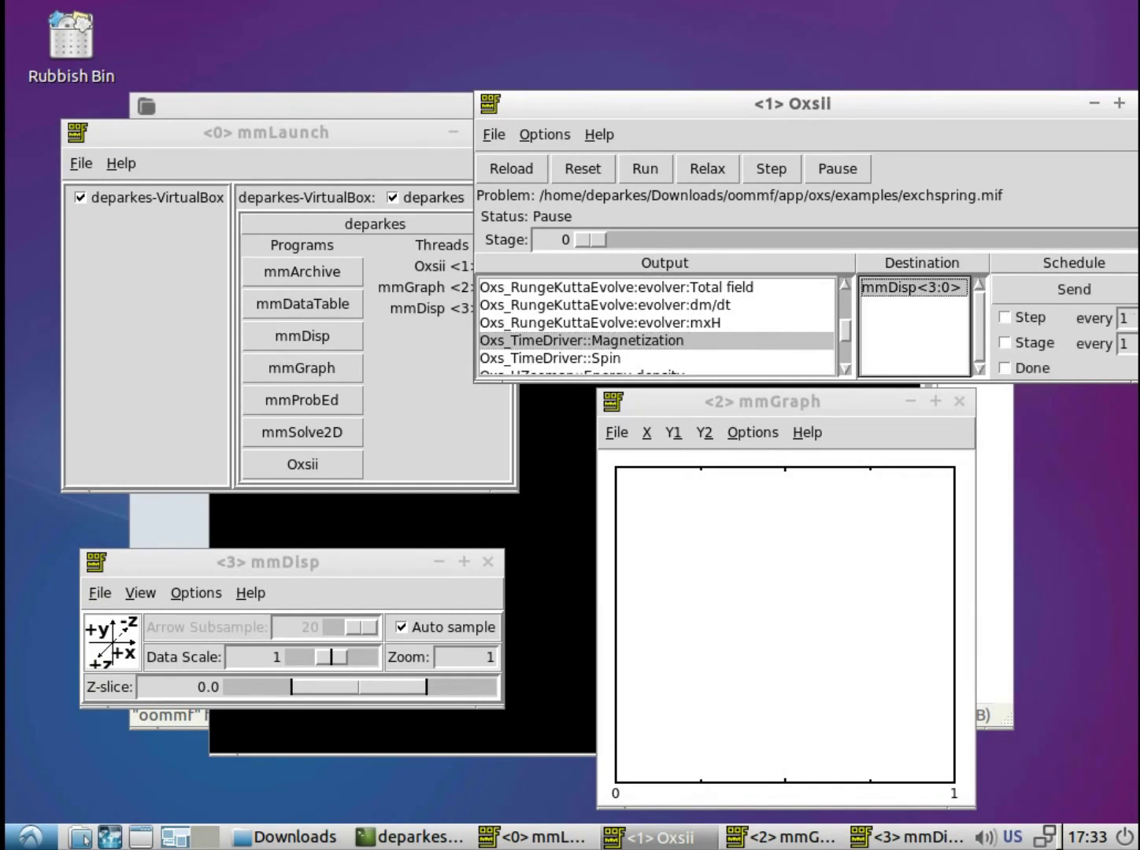
# Step: Bring Oxsii's schedule settings fully into view and schedule the magnetization output to be sent every 5 steps
pyautogui.moveTo(792, 104); pyautogui.dragTo(626, 101)
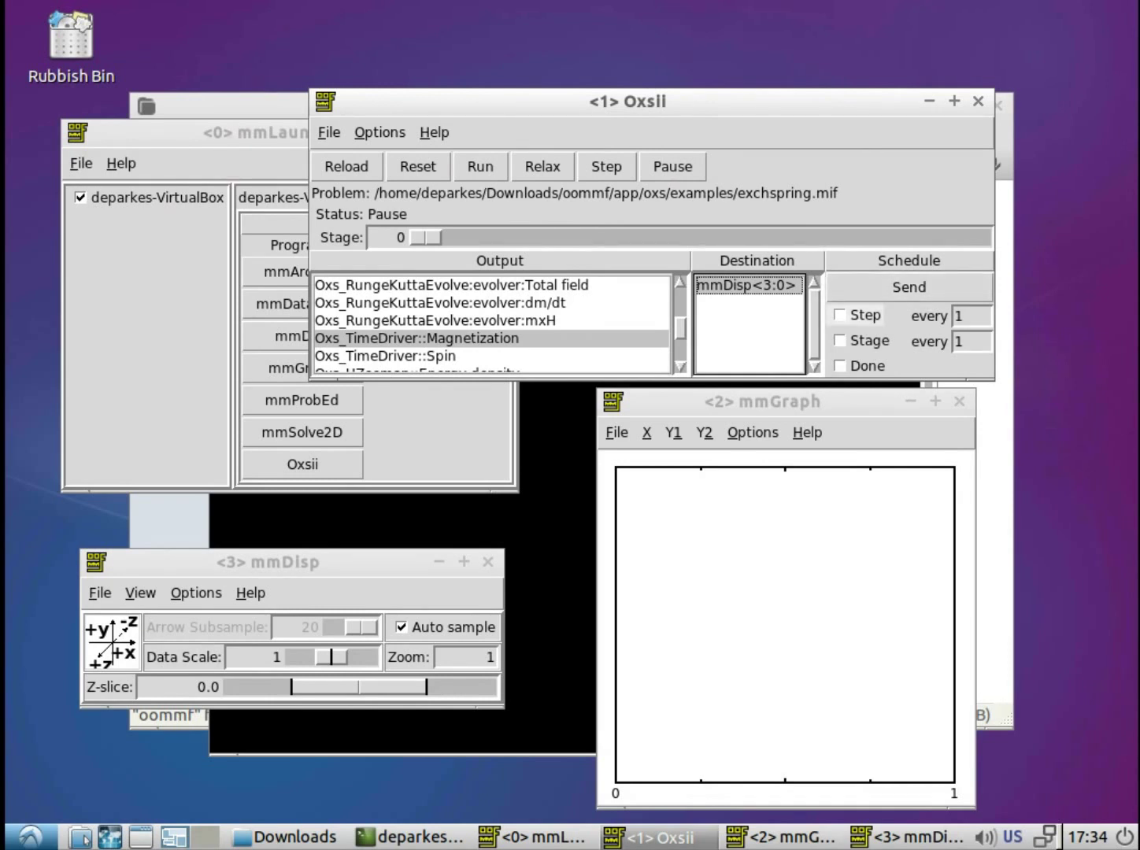
pyautogui.click(840, 315)
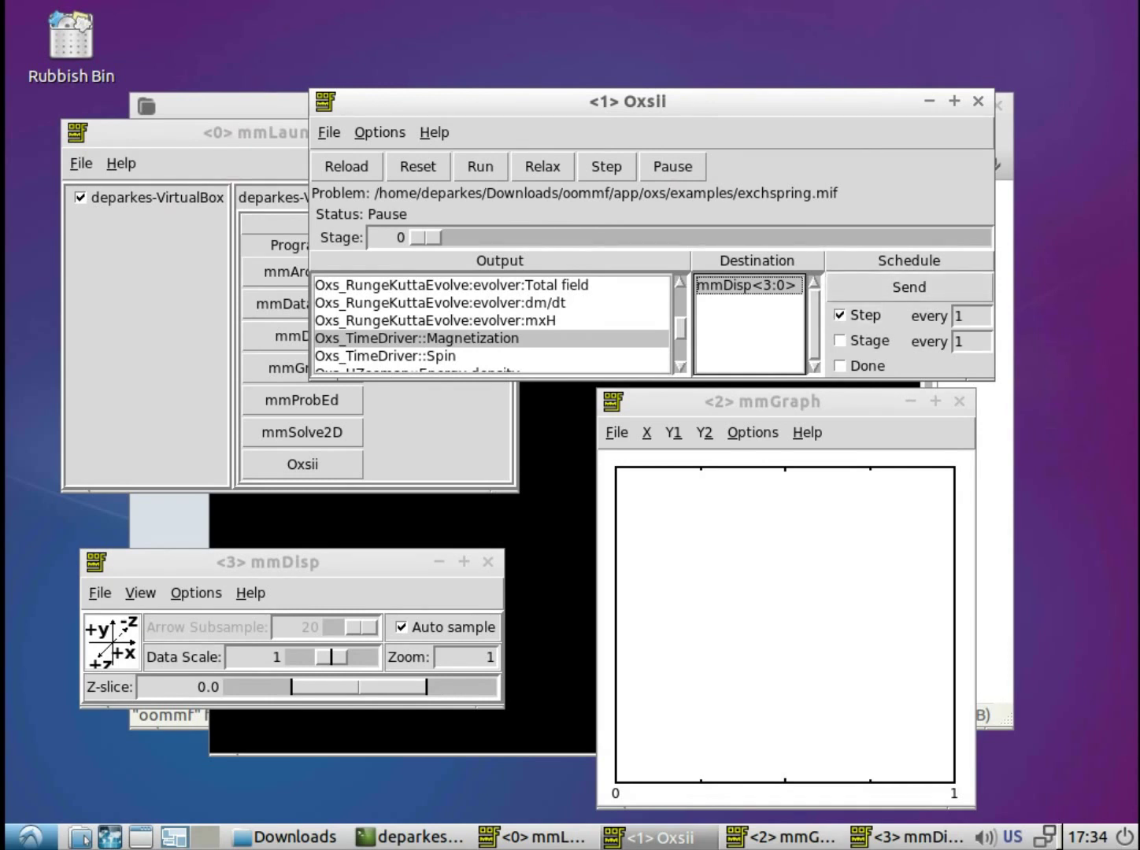
pyautogui.moveTo(966, 316); pyautogui.dragTo(952, 316)
pyautogui.press('BackSpace')
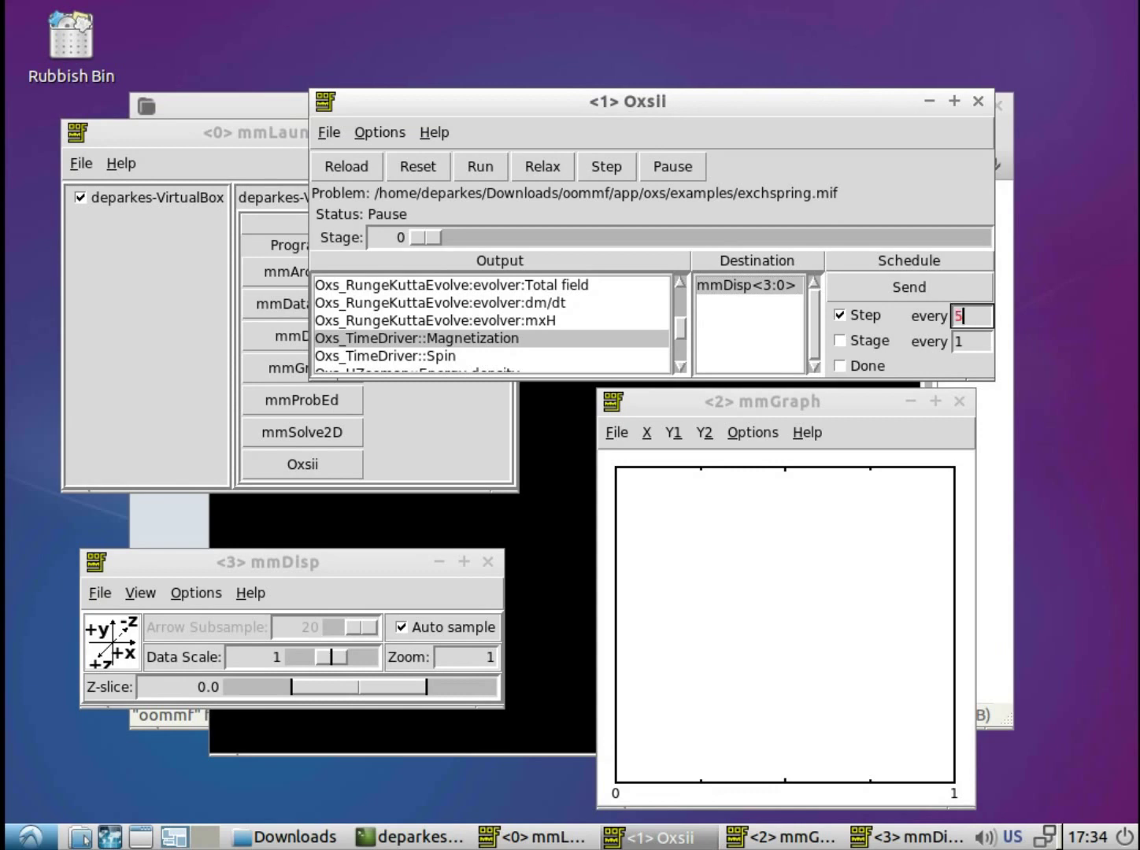
pyautogui.write('5')
# Step: Move the Oxsii window clear of mmGraph and run the simulation
pyautogui.moveTo(627, 101); pyautogui.dragTo(780, 88)
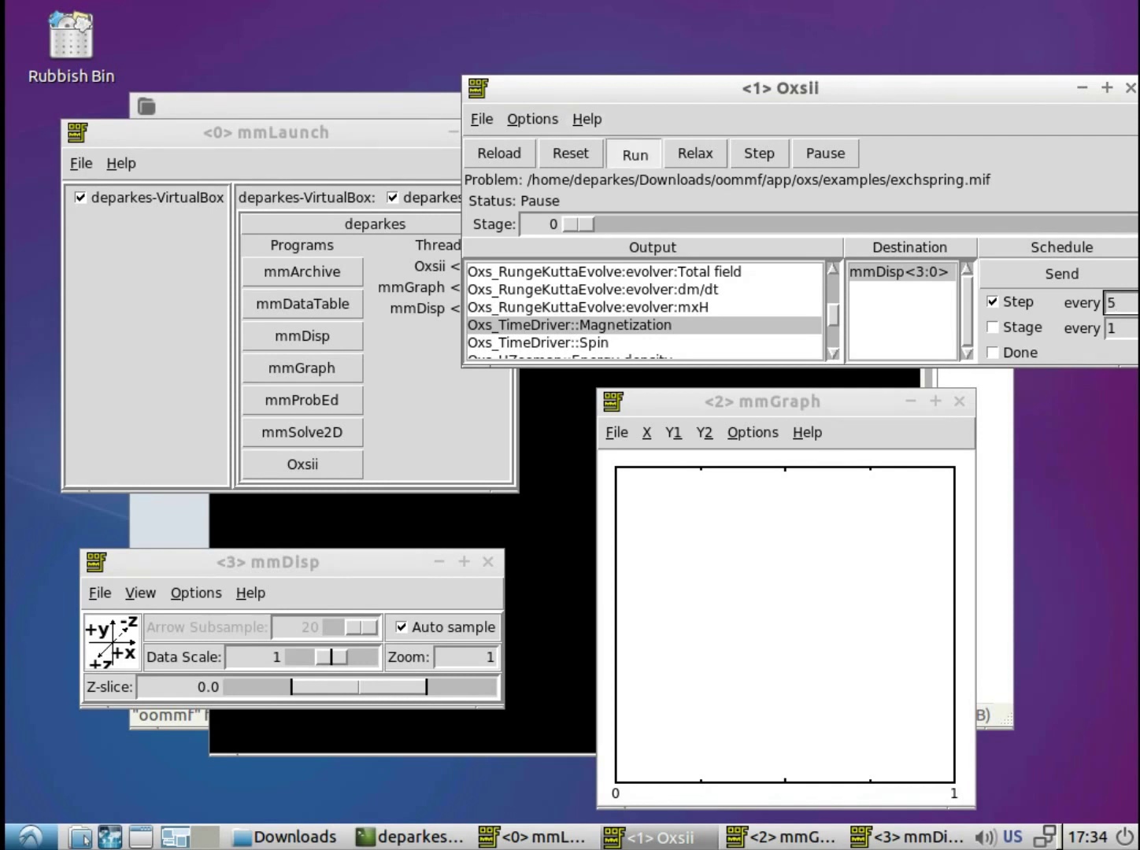
pyautogui.click(633, 153)
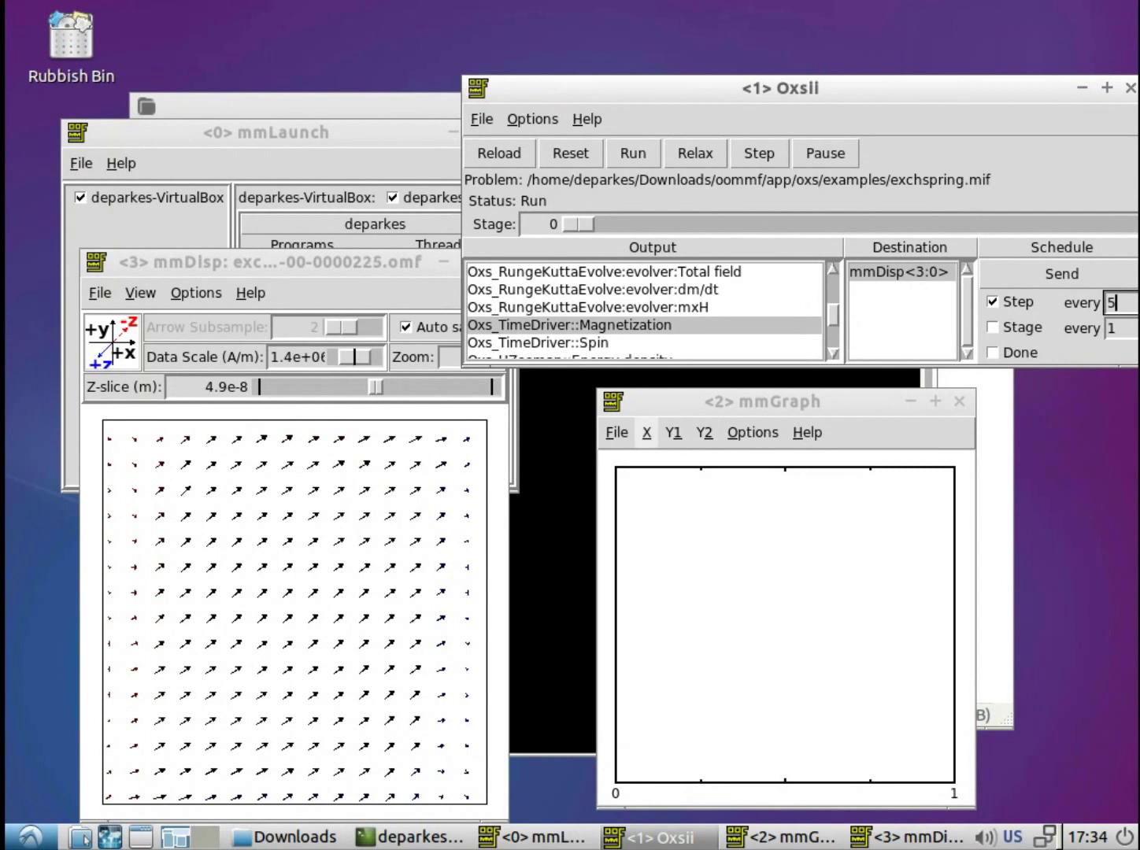
# Step: Make room below the mmGraph window for its full variable list and set the X axis to Oxs_TimeDriver::Iteration
pyautogui.click(704, 402)
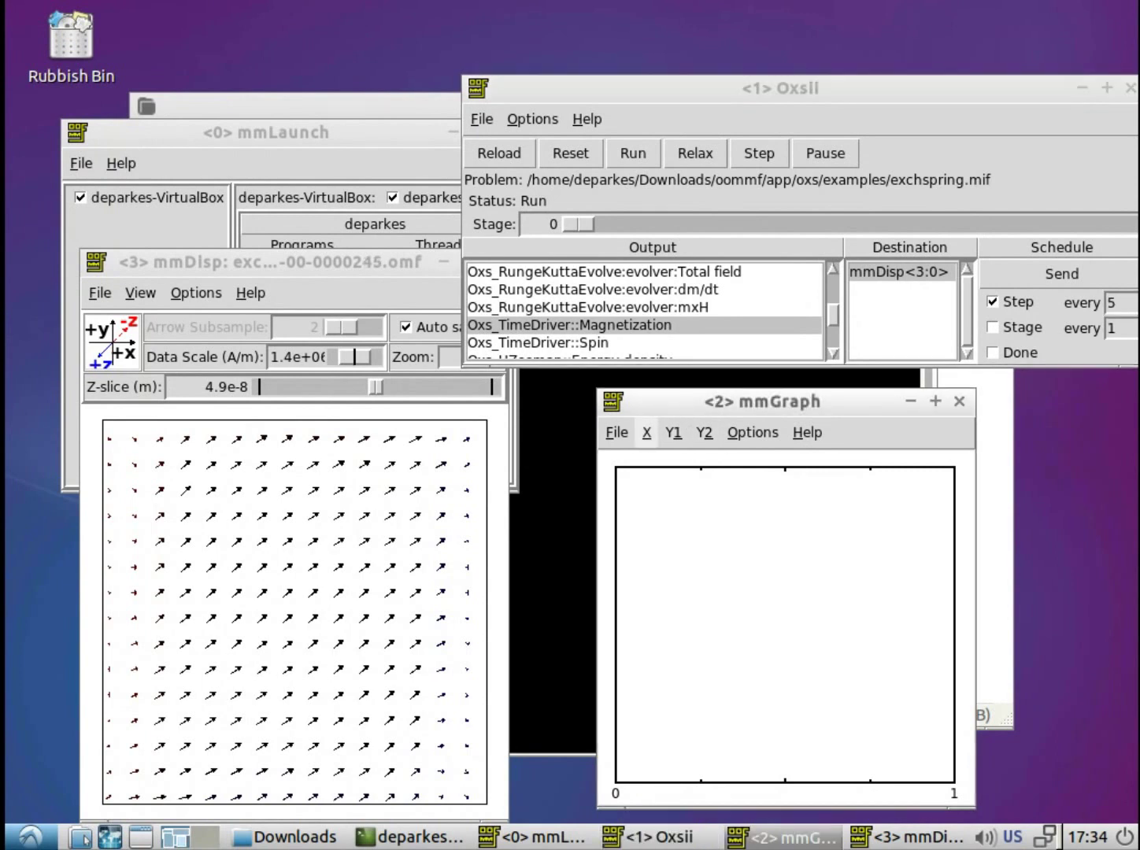
pyautogui.click(647, 432)
pyautogui.click(764, 419)
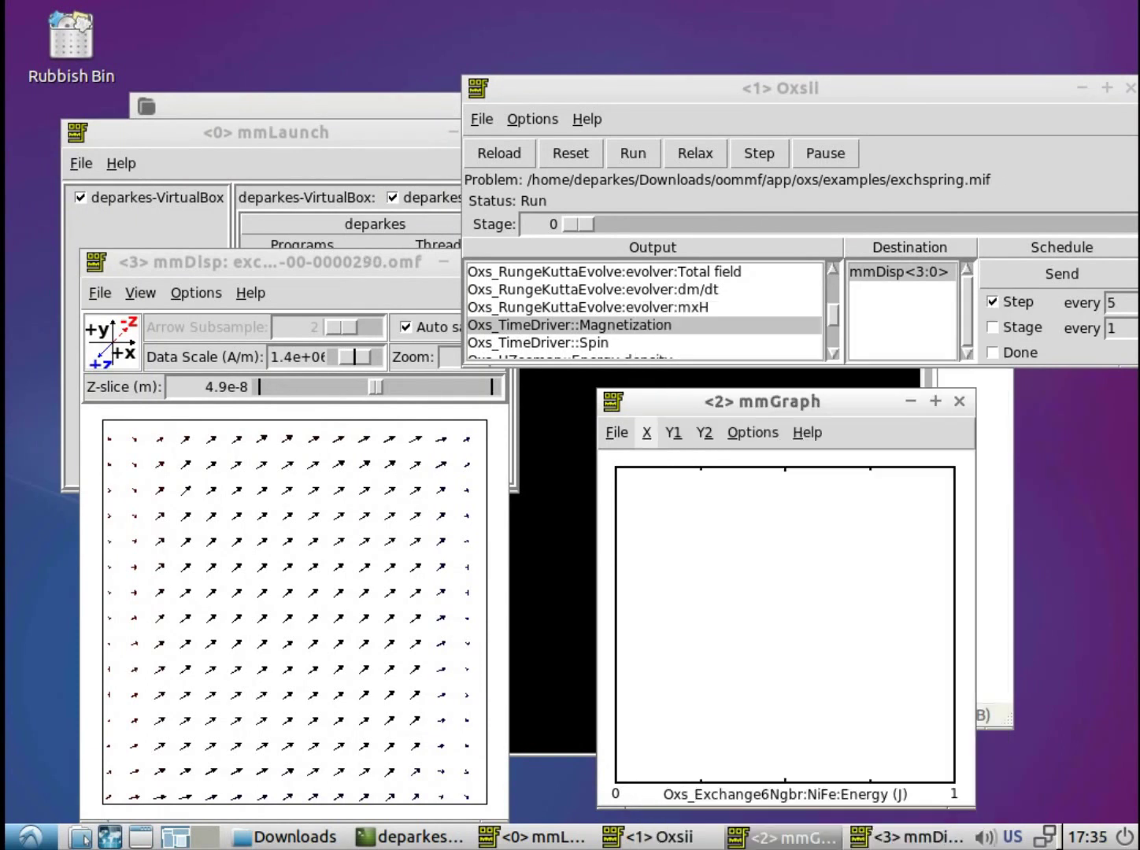
pyautogui.click(646, 432)
pyautogui.moveTo(762, 400); pyautogui.dragTo(600, 262)
pyautogui.click(485, 294)
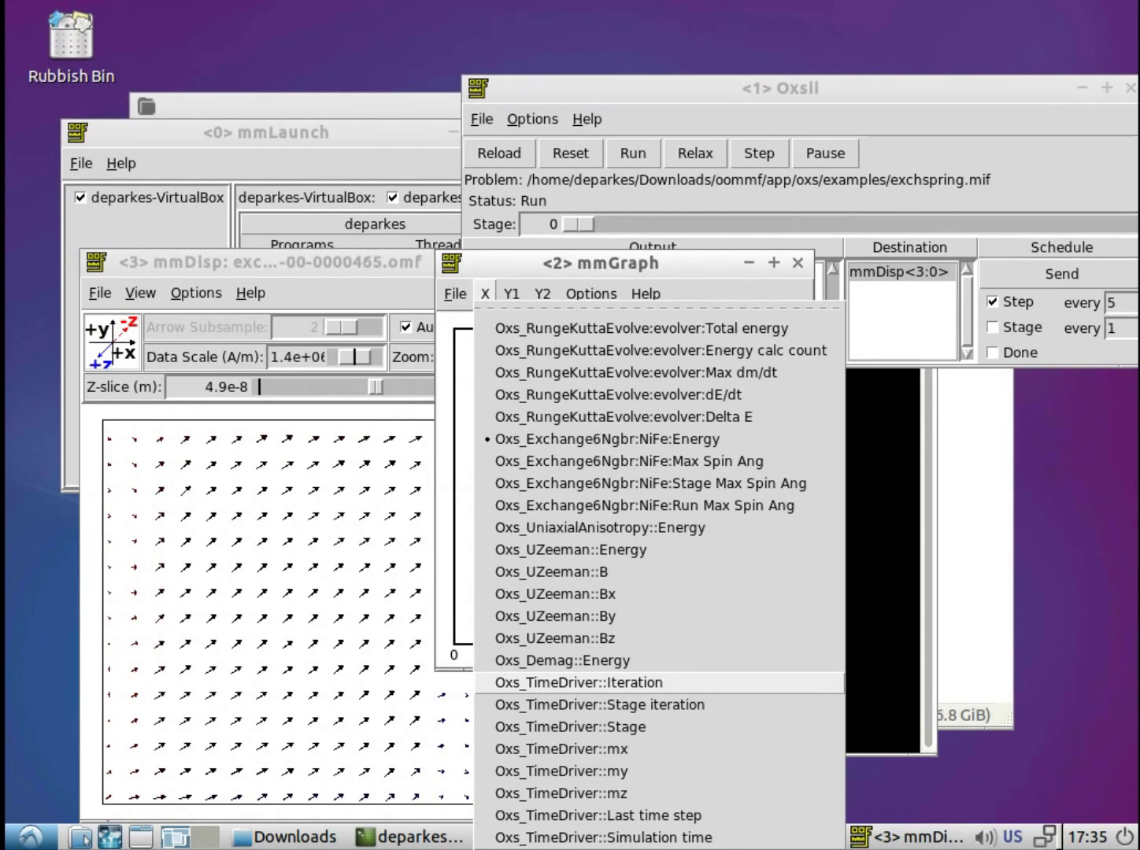
pyautogui.click(578, 682)
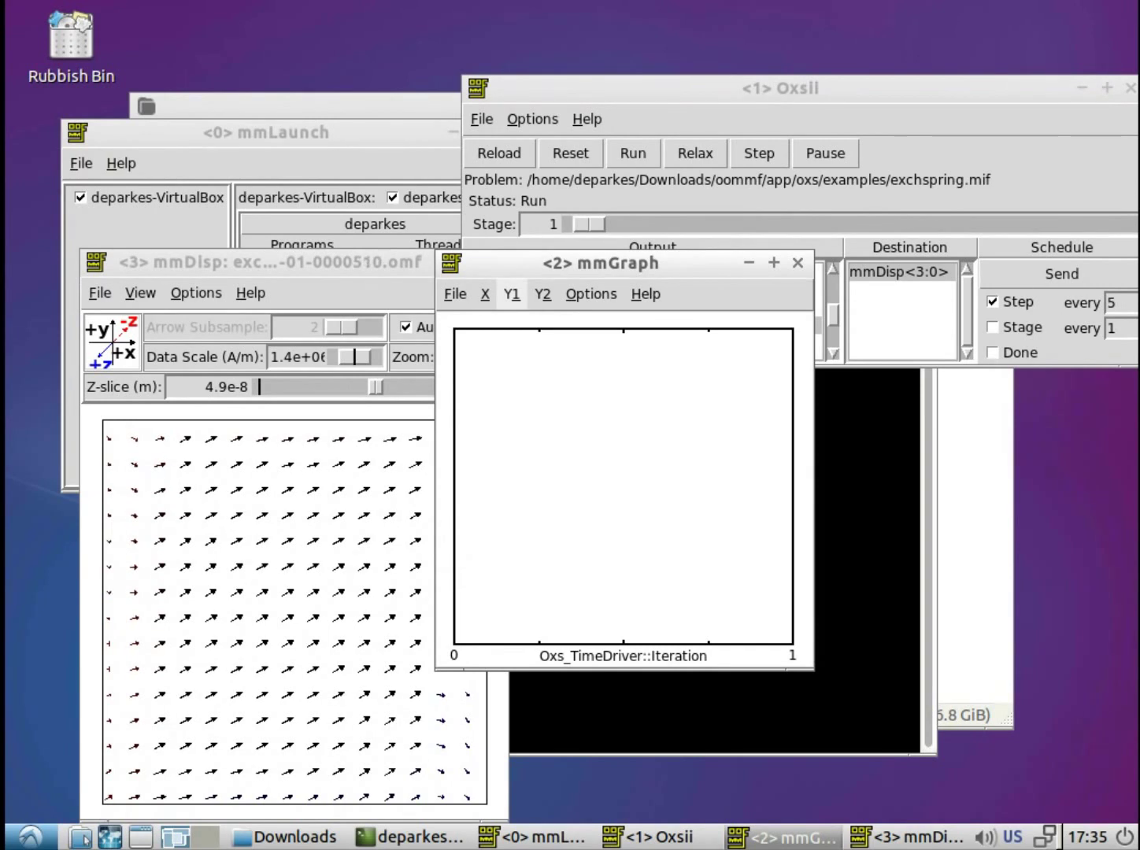
# Step: Plot Oxs_TimeDriver::mx on mmGraph's Y1 axis
pyautogui.click(512, 294)
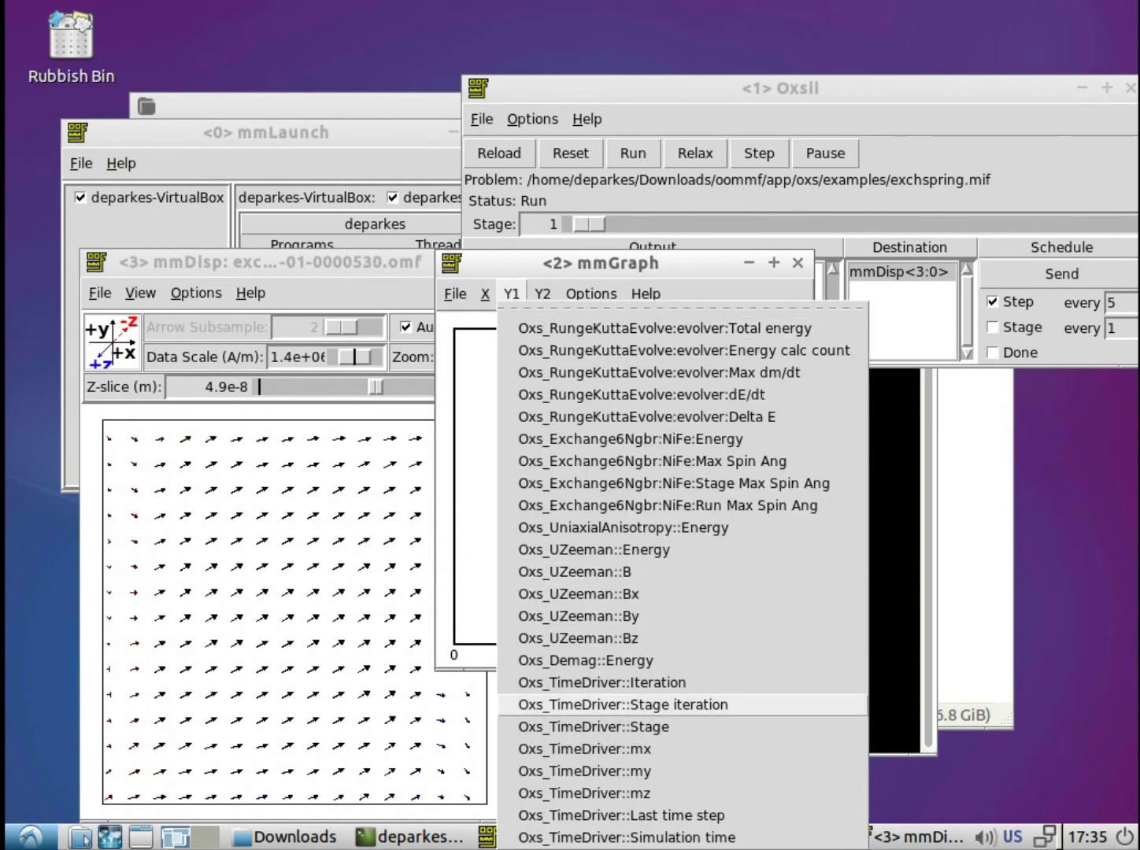
pyautogui.press('Down')
pyautogui.press('Down')
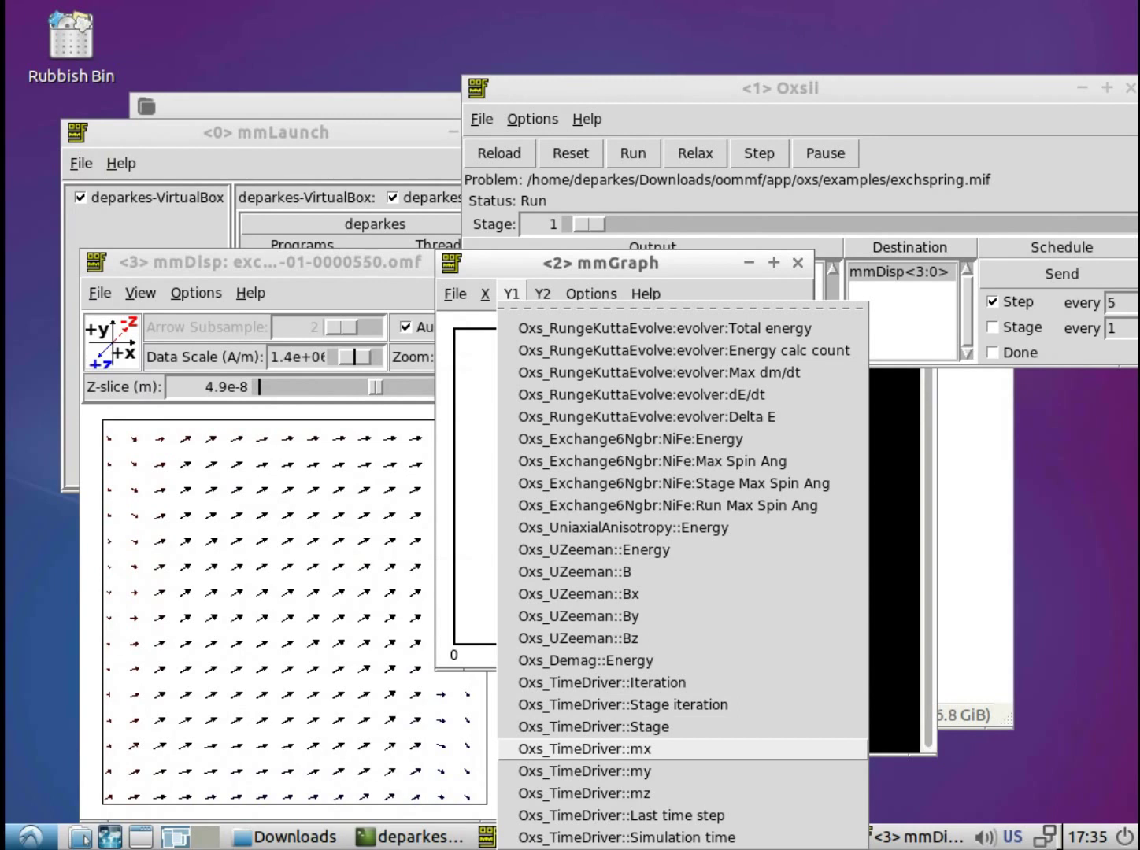
pyautogui.click(582, 748)
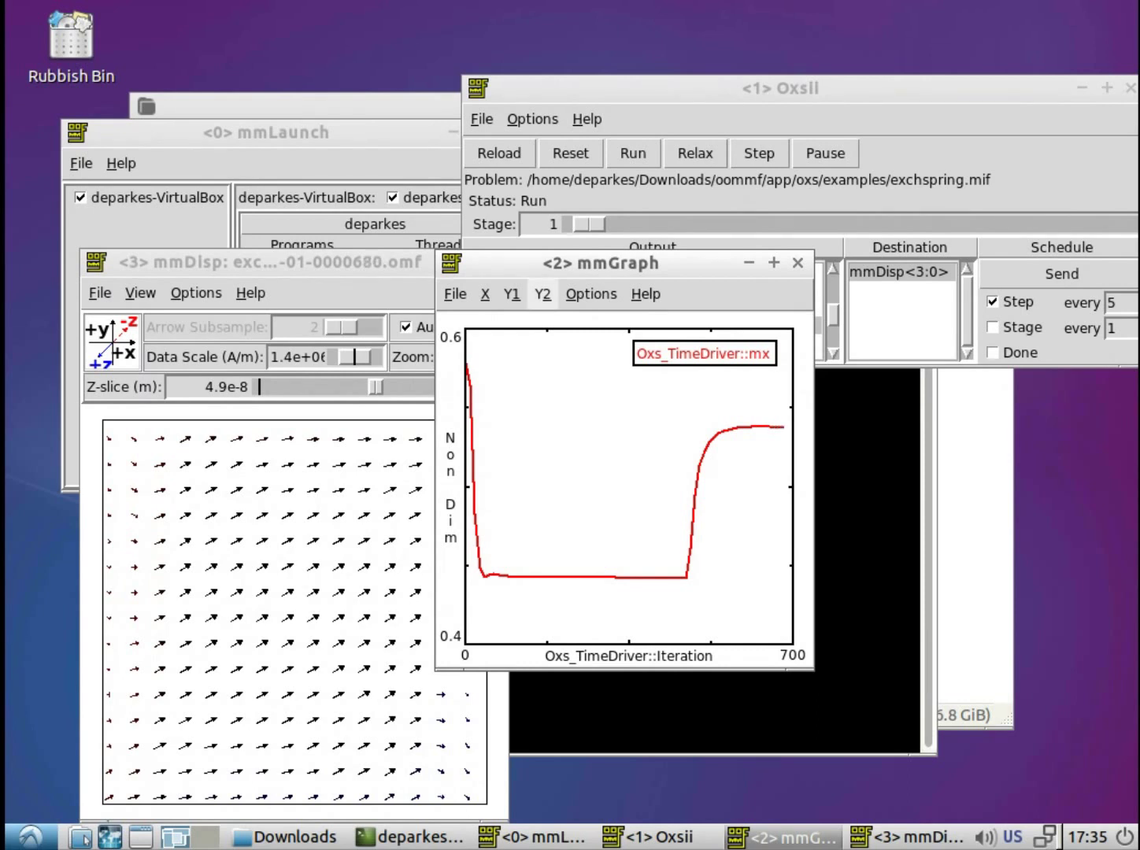
# Step: Plot Oxs_UZeeman::Energy on mmGraph's Y2 axis, close the detached Y2-Axis list and place the graph beside mmDisp
pyautogui.click(542, 293)
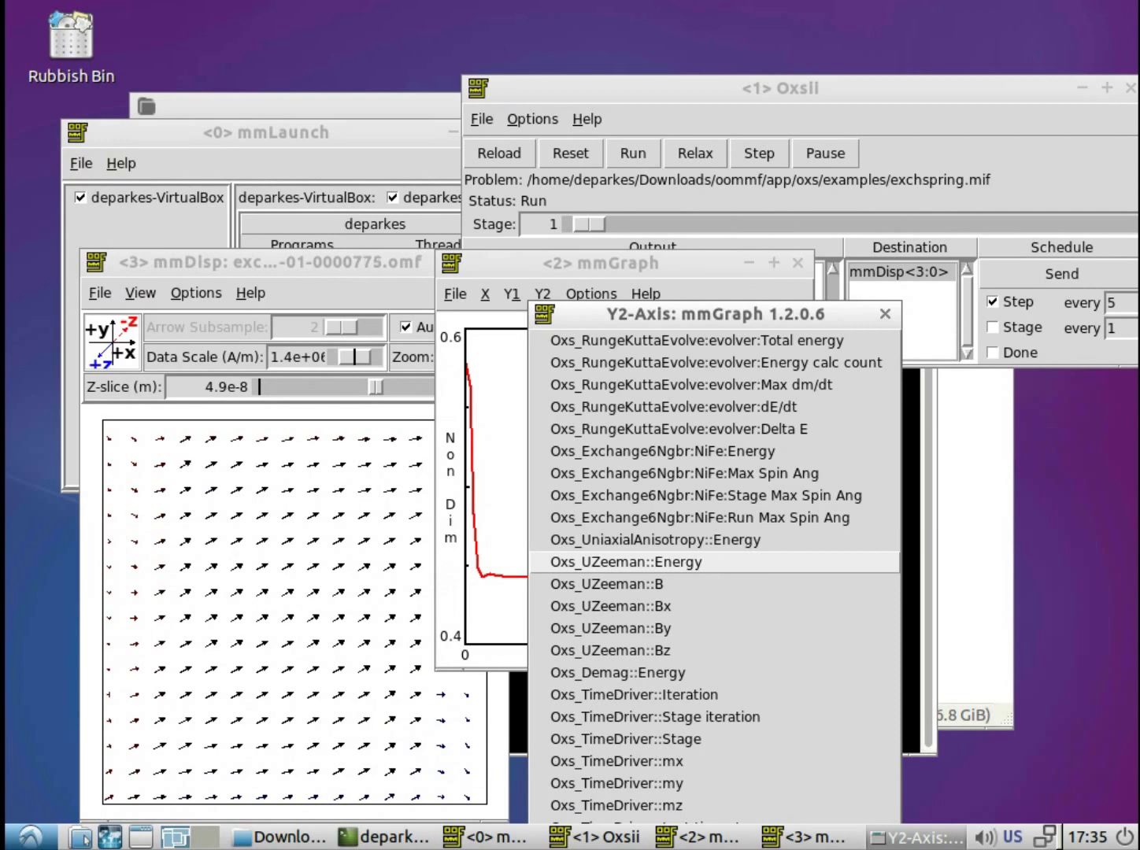
pyautogui.click(626, 561)
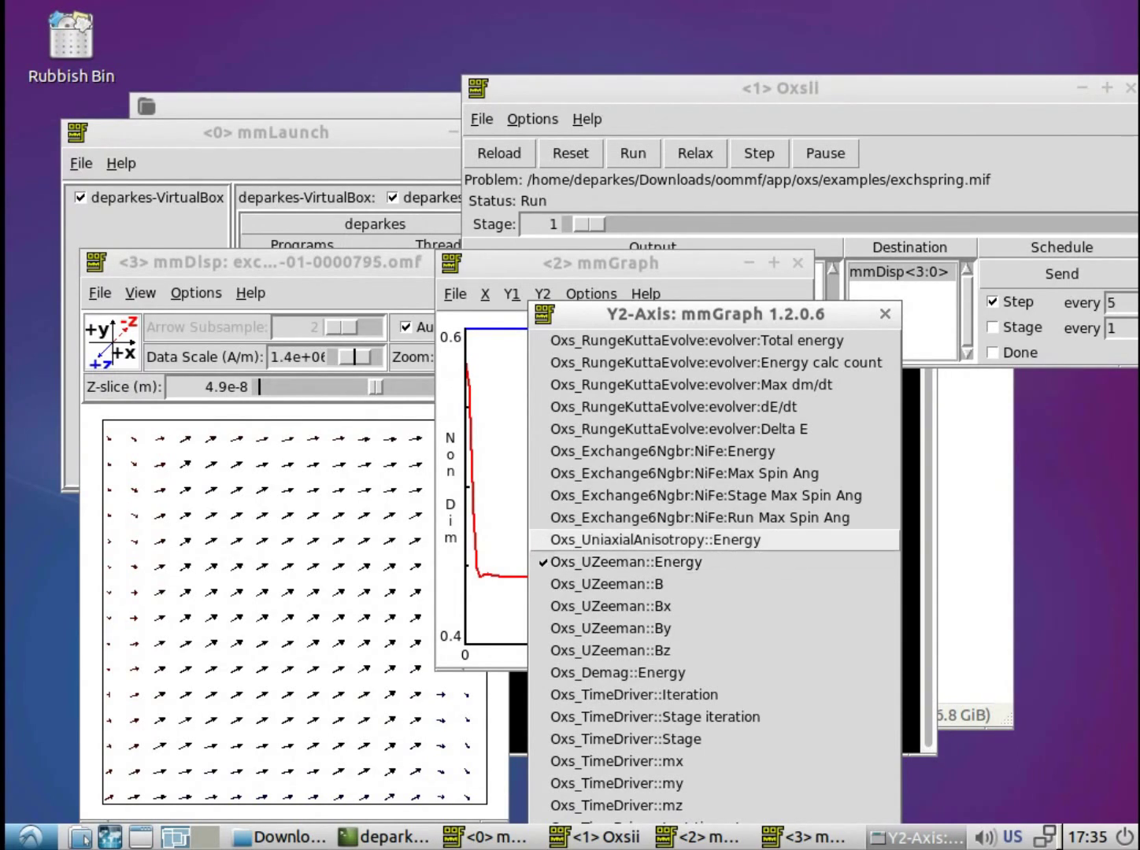
pyautogui.click(495, 555)
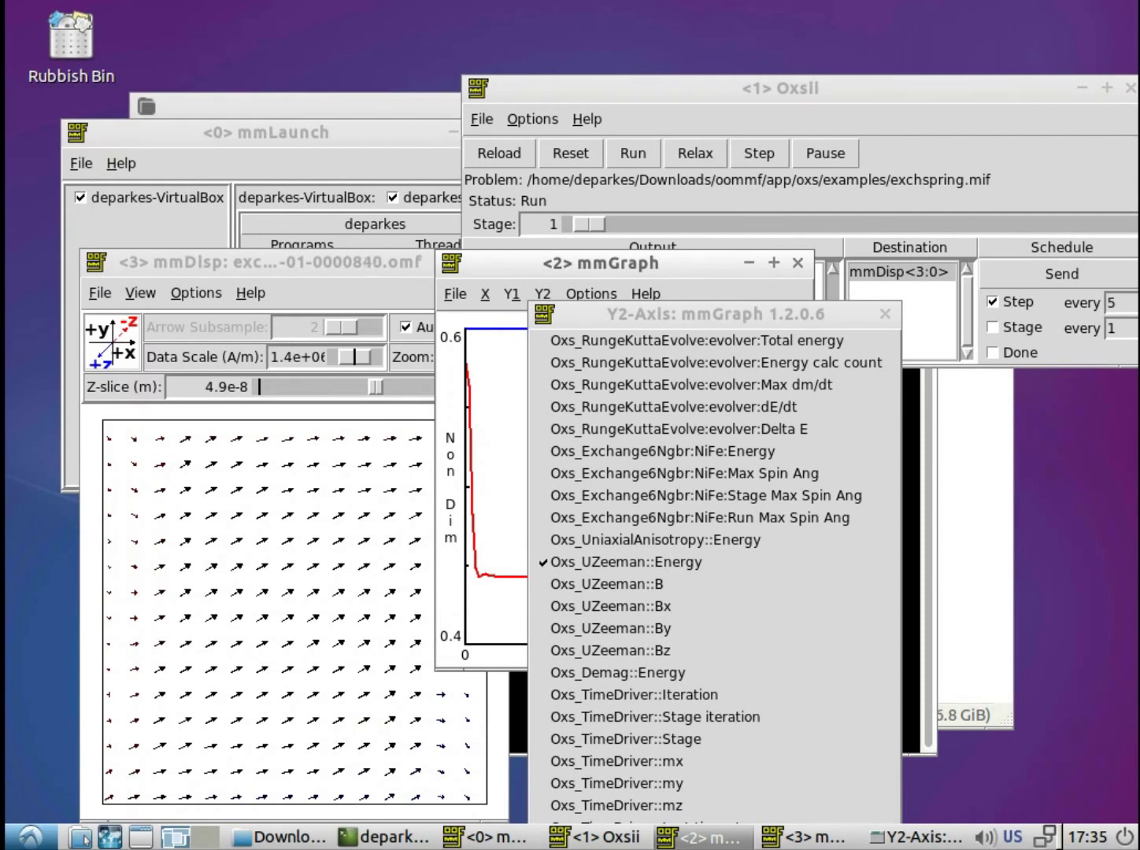
pyautogui.moveTo(600, 263); pyautogui.dragTo(292, 283)
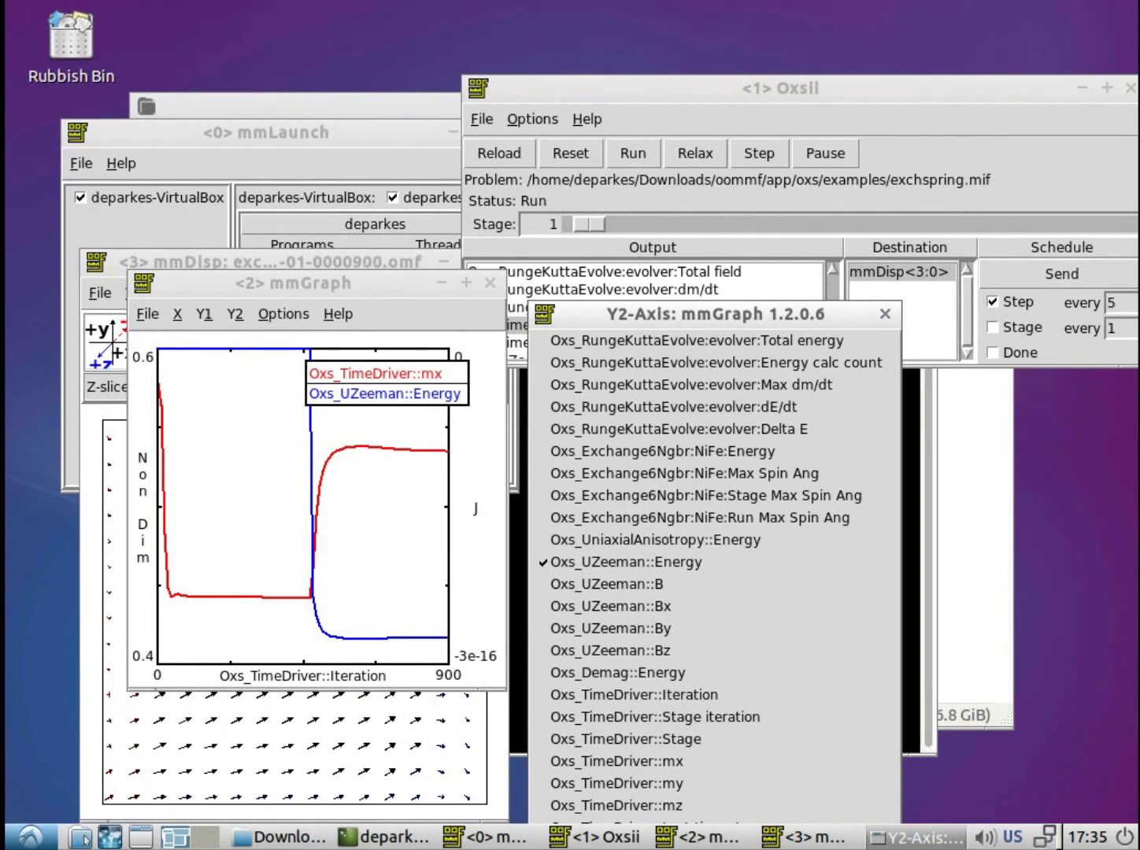
pyautogui.click(885, 314)
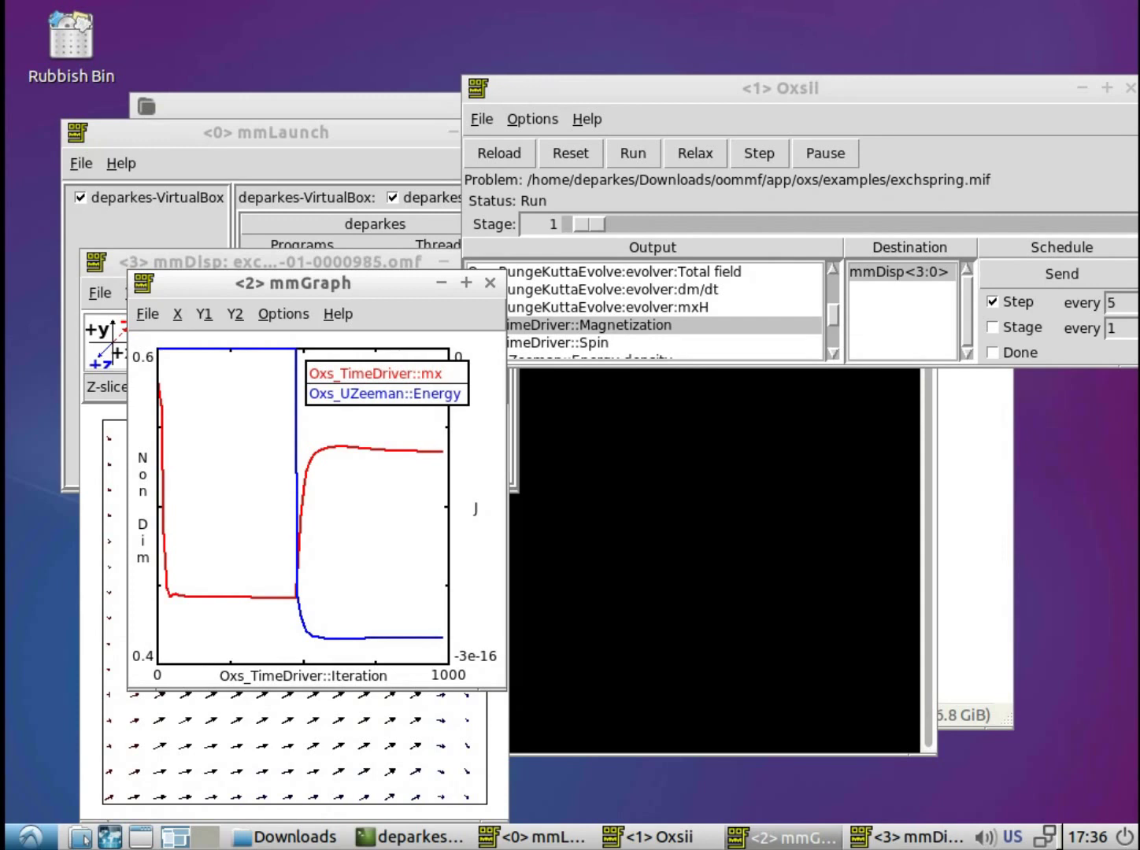
pyautogui.moveTo(293, 283); pyautogui.dragTo(745, 395)
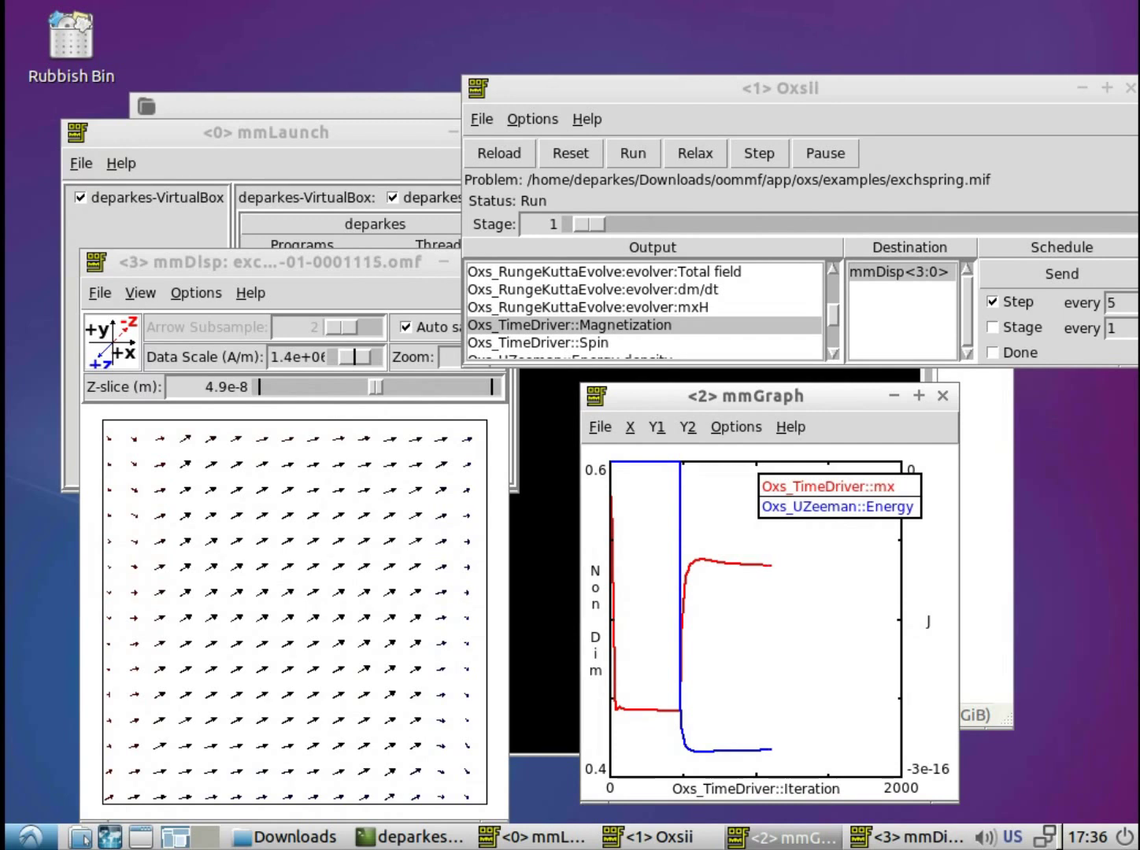
# Step: Add Oxs_RungeKuttaEvolve:evolver:Delta E to mmGraph's Y1 axis and remove it again
pyautogui.click(656, 427)
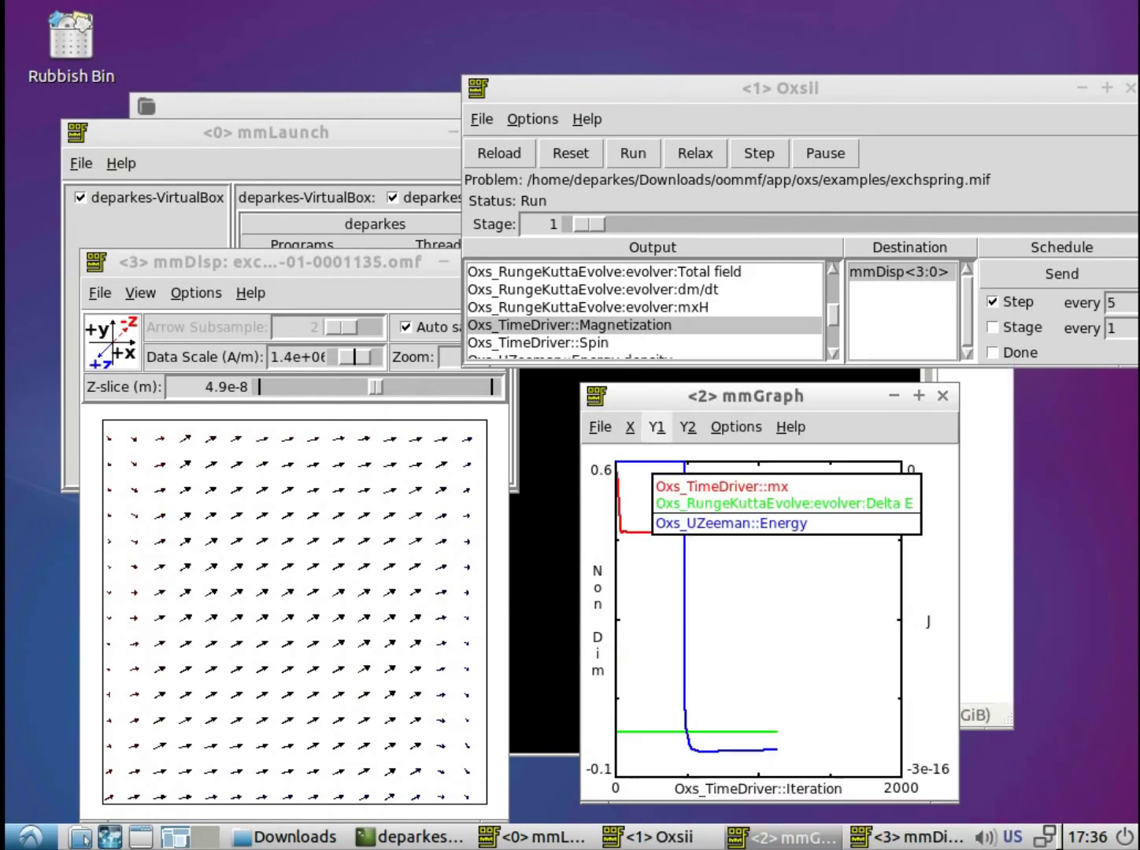
pyautogui.moveTo(657, 396); pyautogui.dragTo(597, 184)
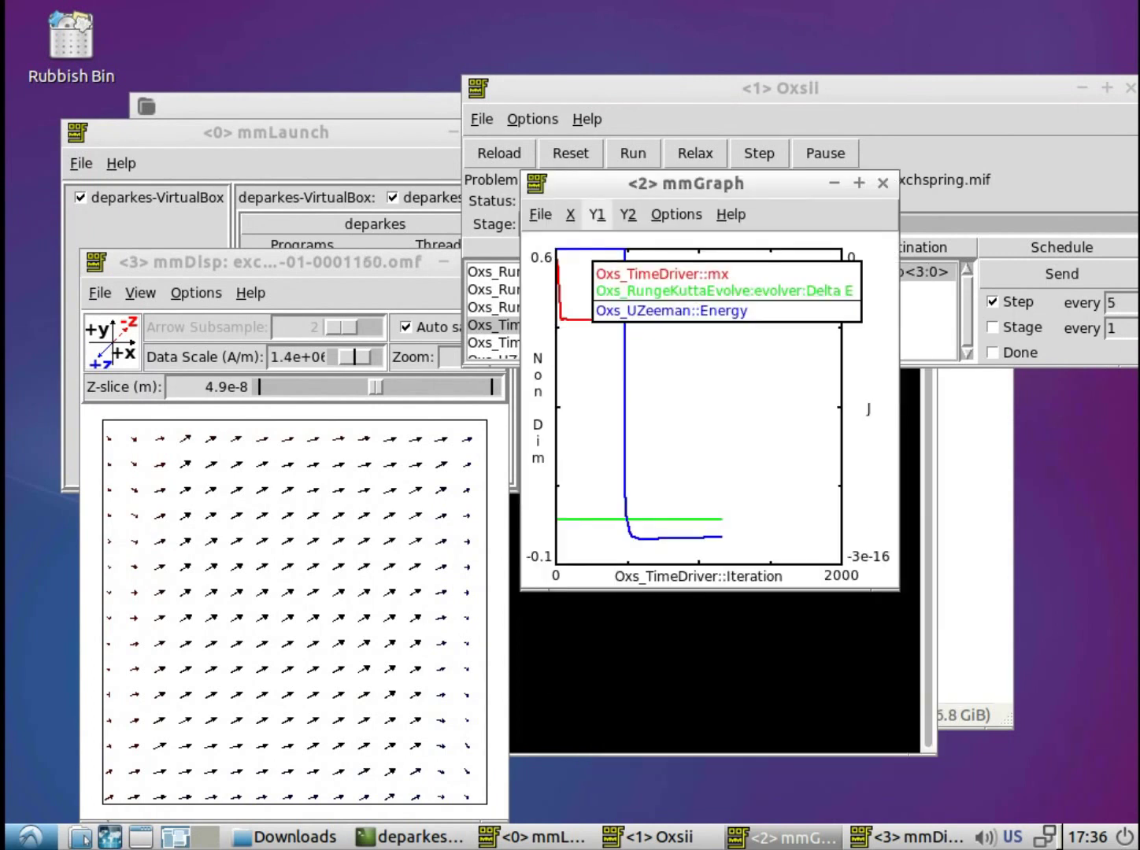
pyautogui.click(597, 214)
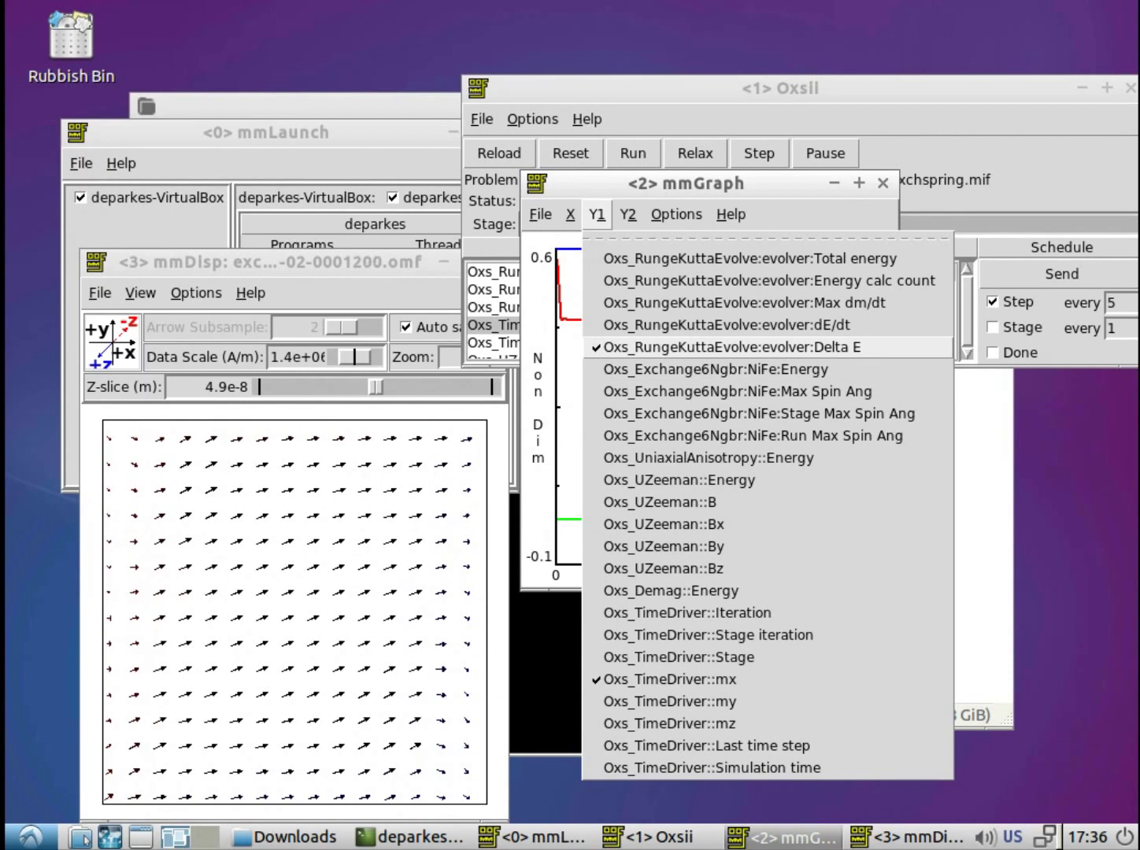
pyautogui.click(732, 347)
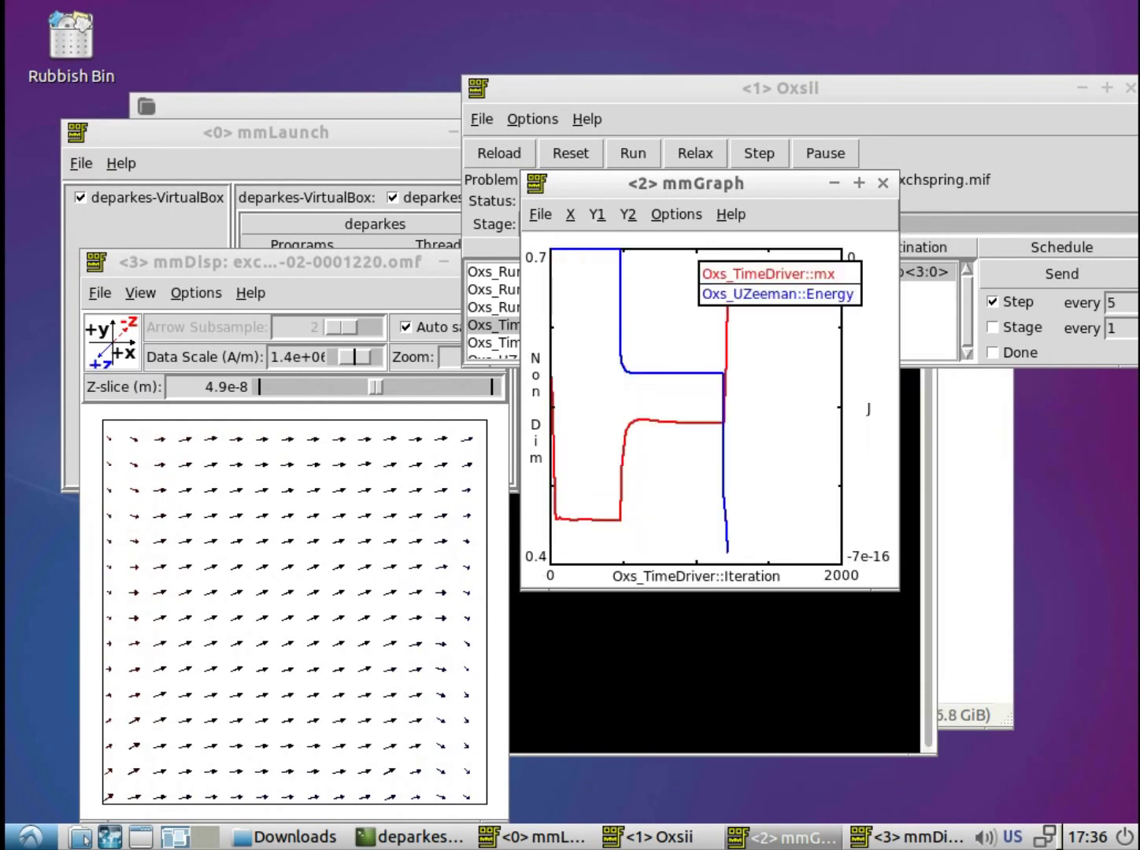
# Step: Bring Oxsii forward to review the magnetization output's schedule, and return to the mmLaunch window
pyautogui.click(1117, 302)
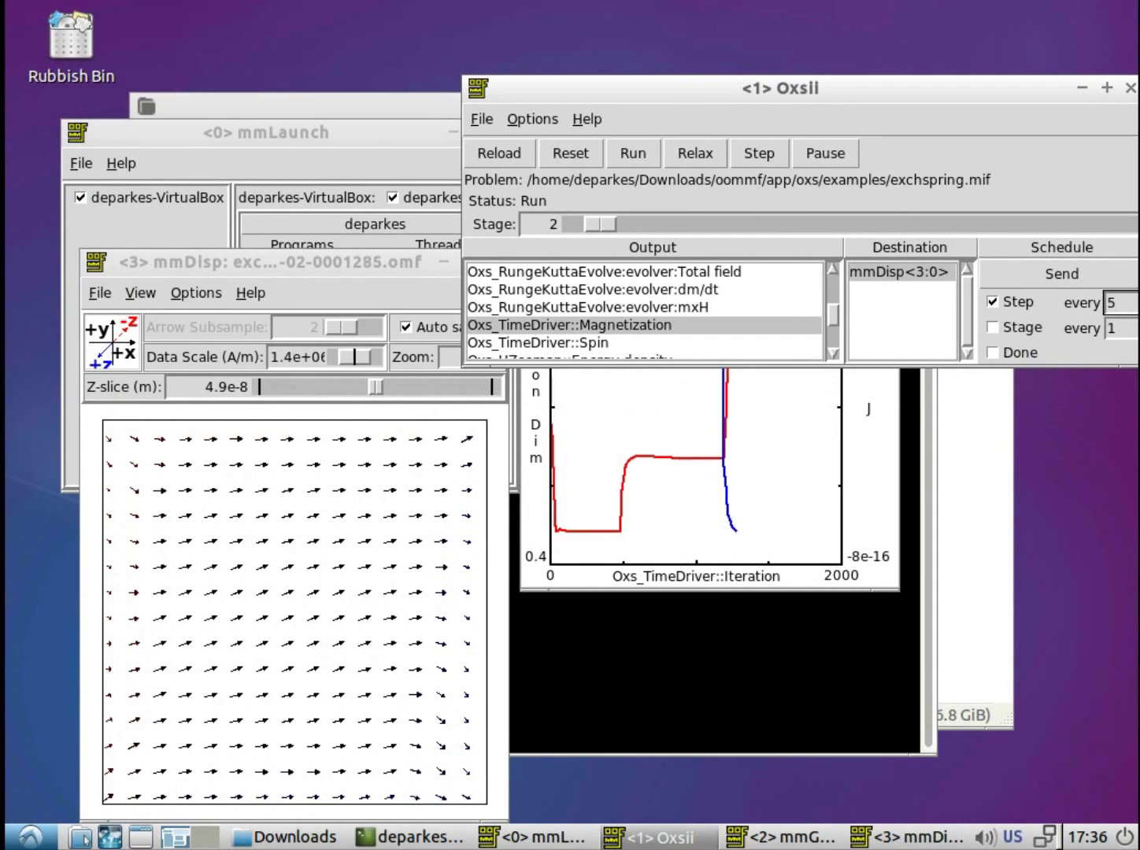
pyautogui.moveTo(833, 315); pyautogui.dragTo(833, 314)
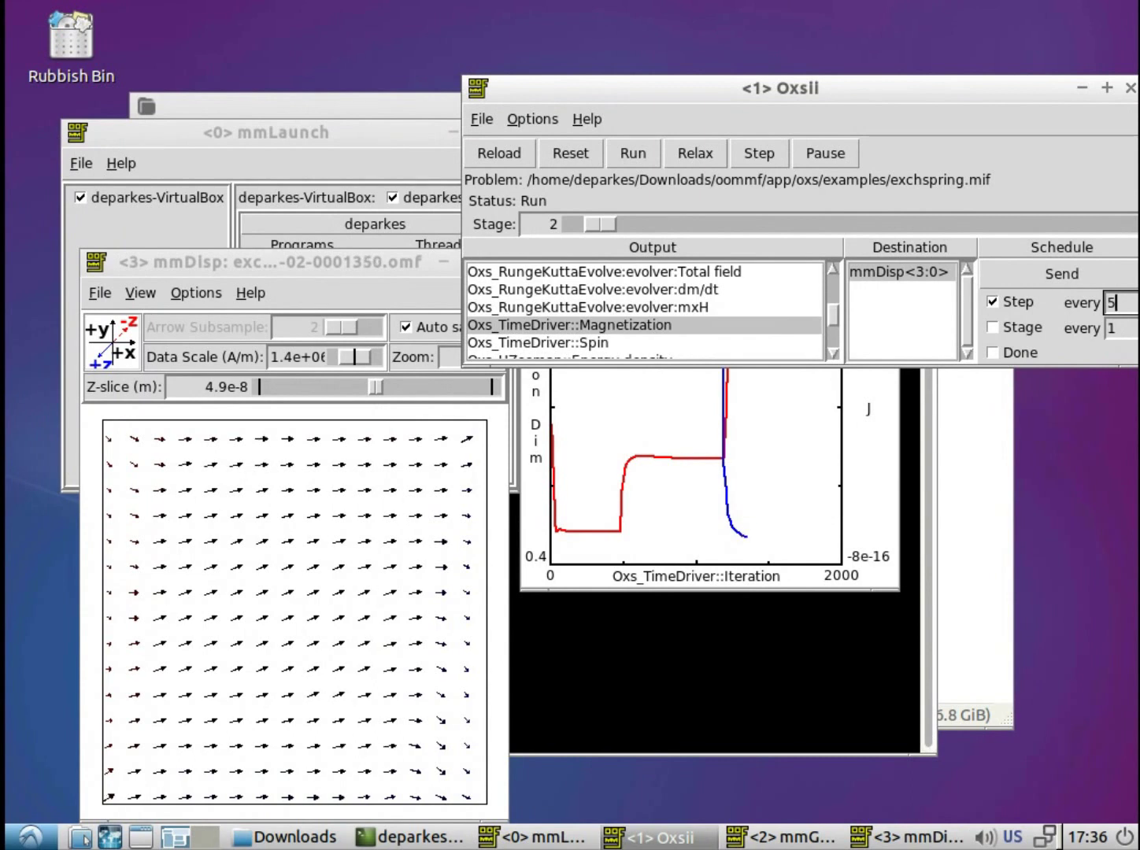
pyautogui.click(265, 133)
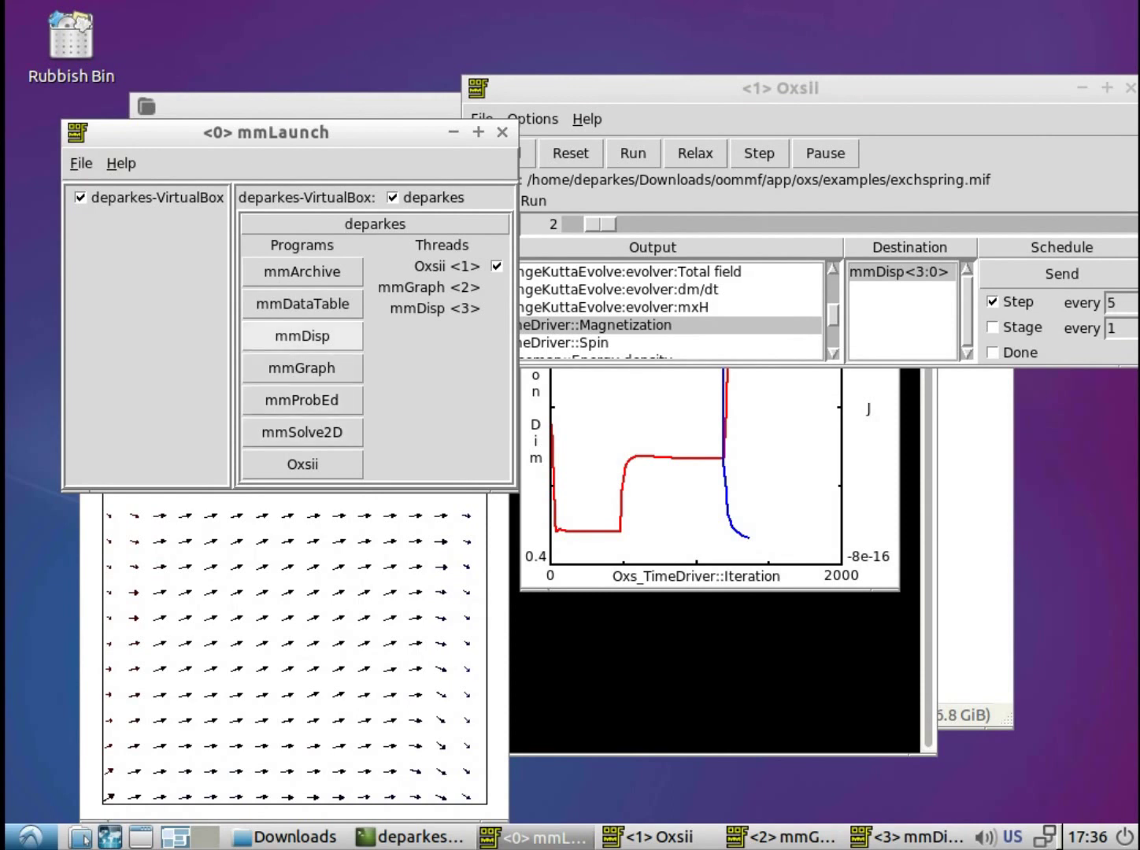